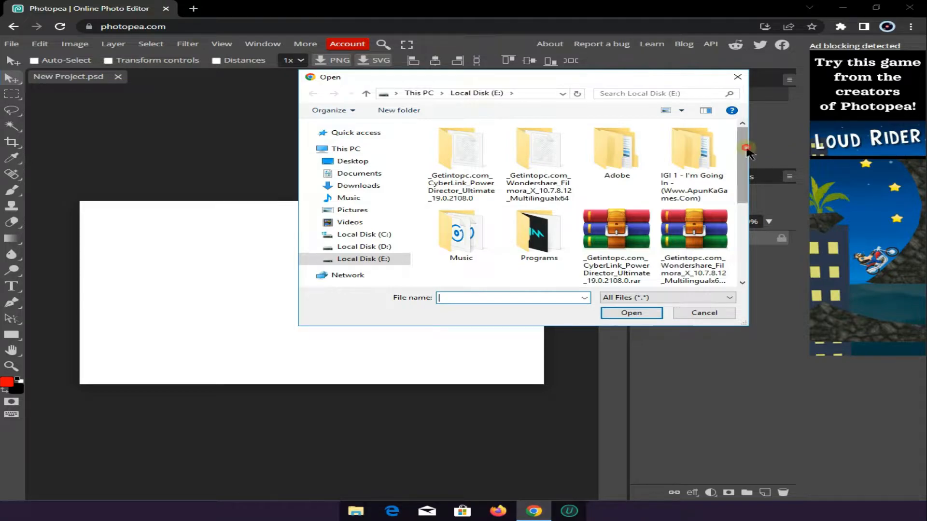
- Place Retro Pack - Cambit Creates.psd into the project as a smart object and open its contents for editing
left_click(682, 205)
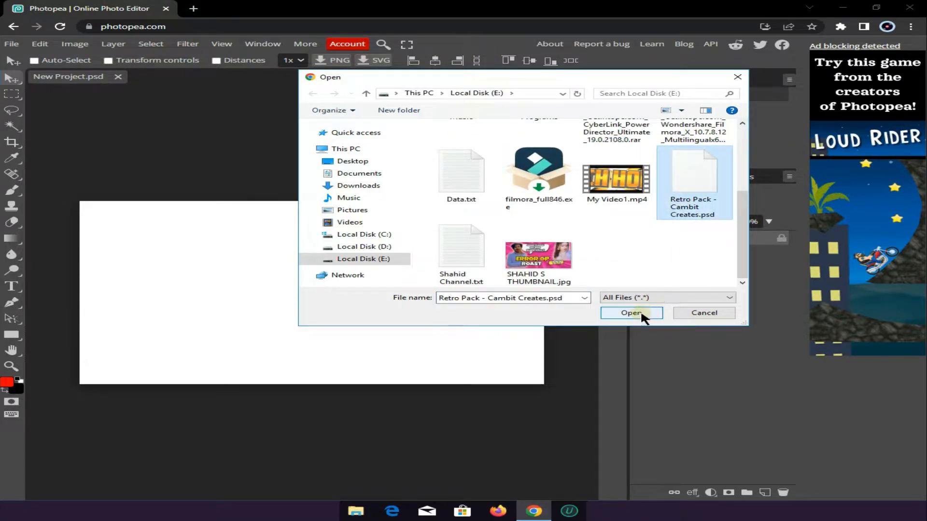
left_click(628, 312)
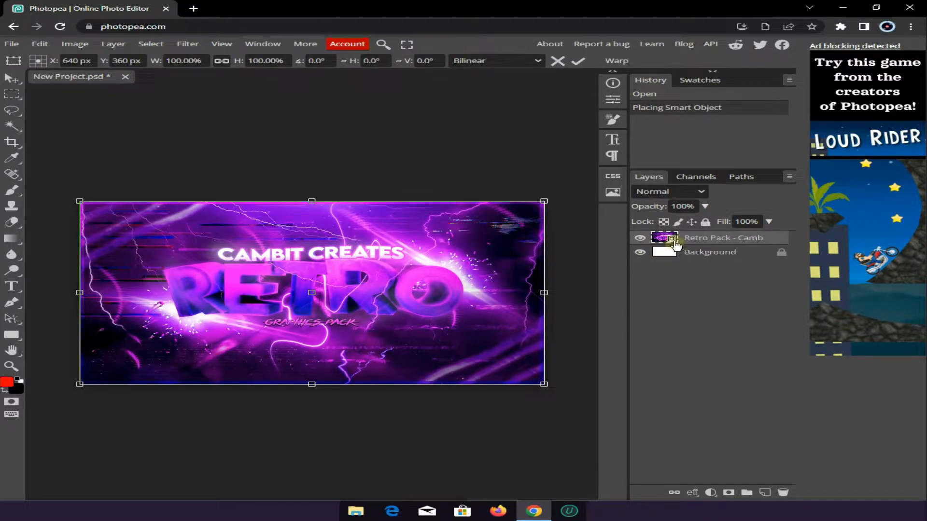
key("Return")
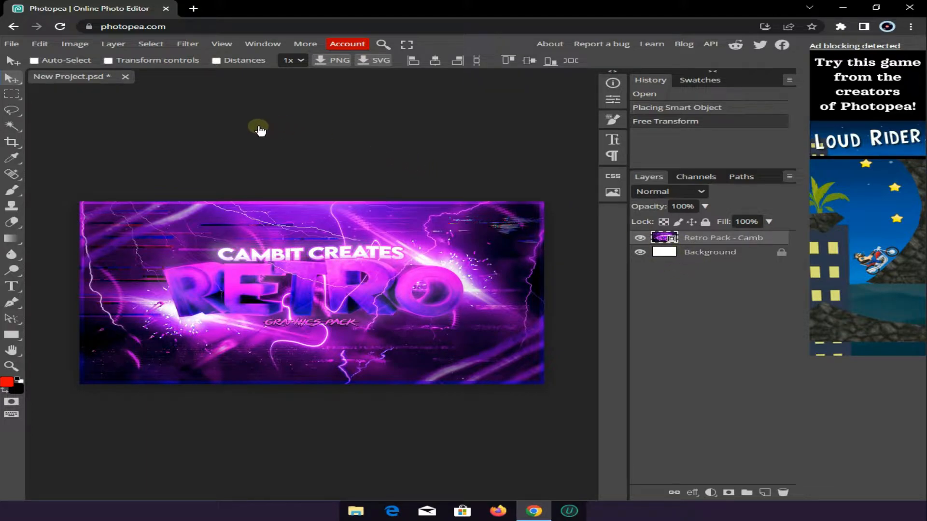
- Delete the Cover layer from Artboard 1 of the Retro Pack document
left_click(221, 44)
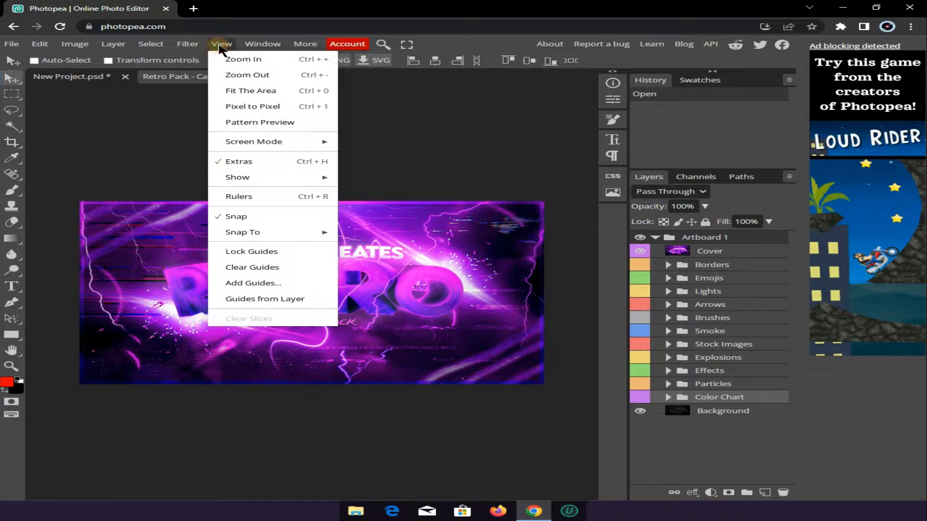
left_click(252, 90)
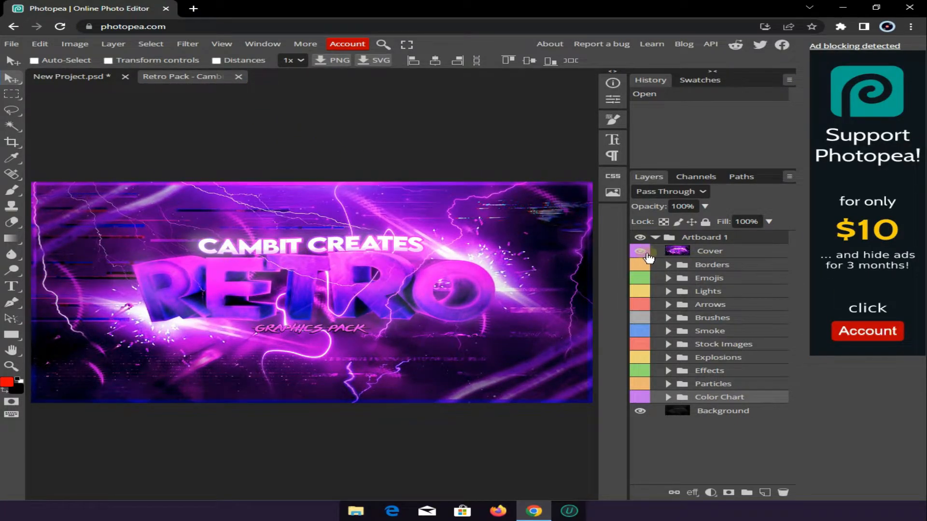
left_click(642, 252)
left_click(709, 252)
key("Delete")
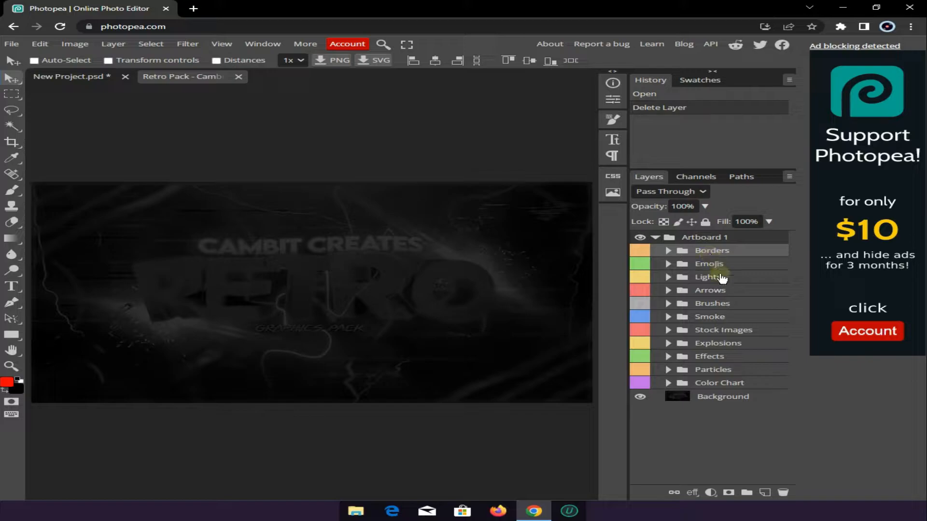
- Preview stock images 1 to 6, 8 and 9 in the Stock Images group one at a time, hiding each again
left_click(669, 331)
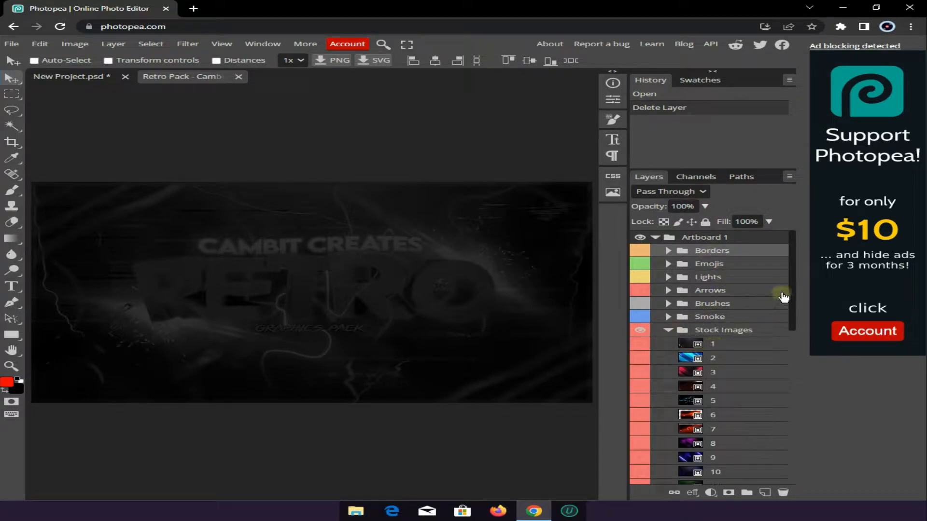
left_click_drag(792, 285, 794, 323)
left_click(640, 278)
left_click(641, 278)
left_click(640, 290)
left_click(640, 291)
left_click(640, 304)
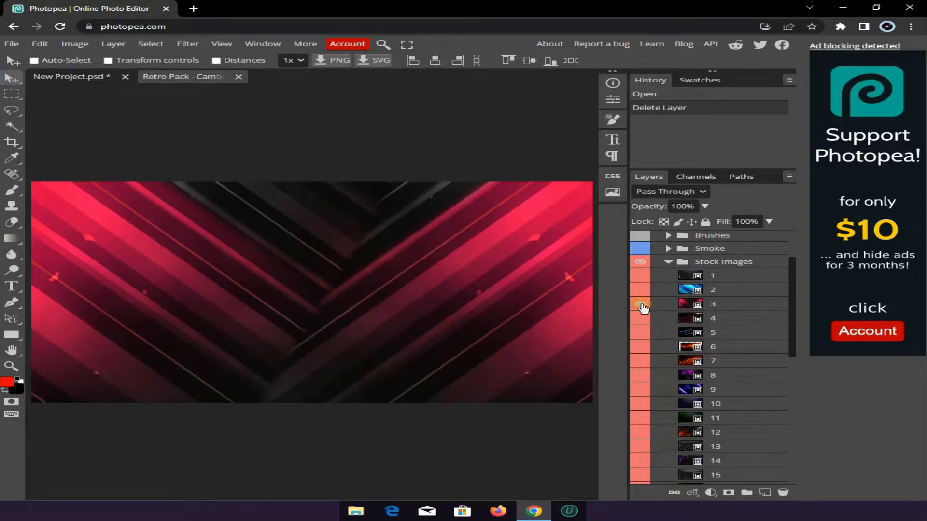
left_click(640, 304)
left_click(640, 318)
left_click(640, 318)
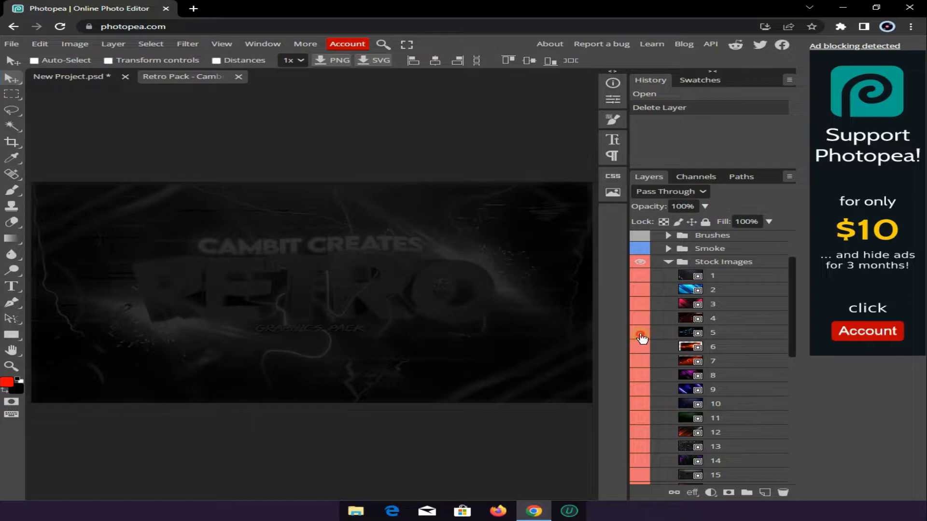
left_click(640, 332)
left_click(641, 333)
left_click(641, 347)
left_click(640, 347)
left_click(641, 376)
left_click(641, 376)
left_click(640, 390)
left_click(640, 390)
- Make stock image 10 visible as the banner background and collapse the Stock Images group
left_click(640, 406)
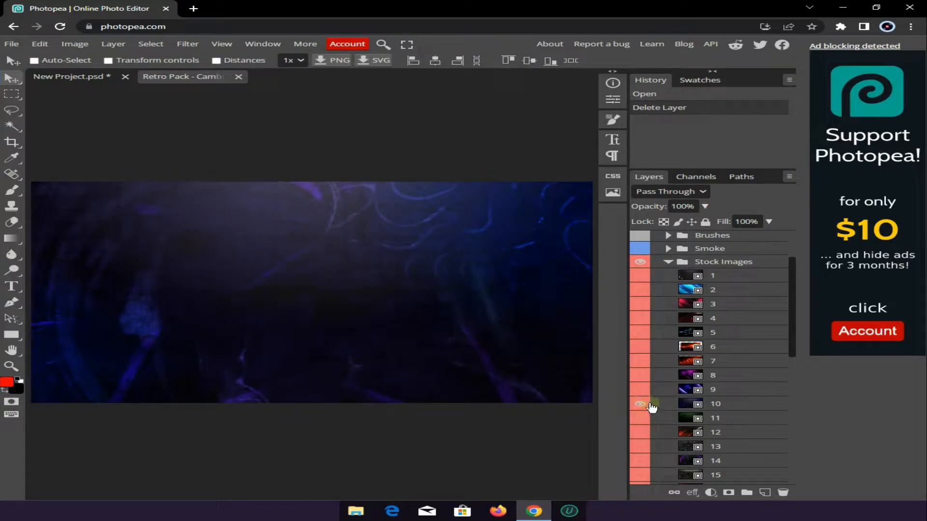
left_click(670, 263)
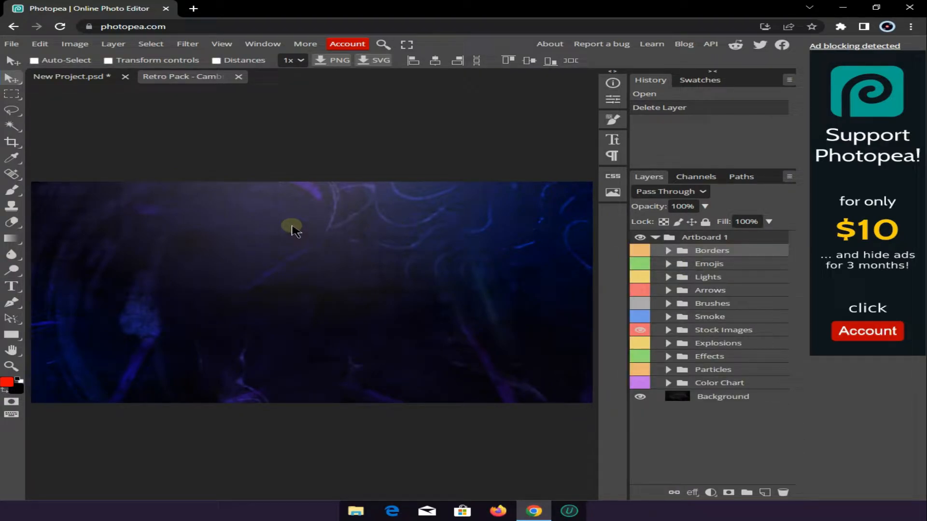
- Add the text THUMBNAIL to the upper part of the artboard and set its size to 200 px
key("t")
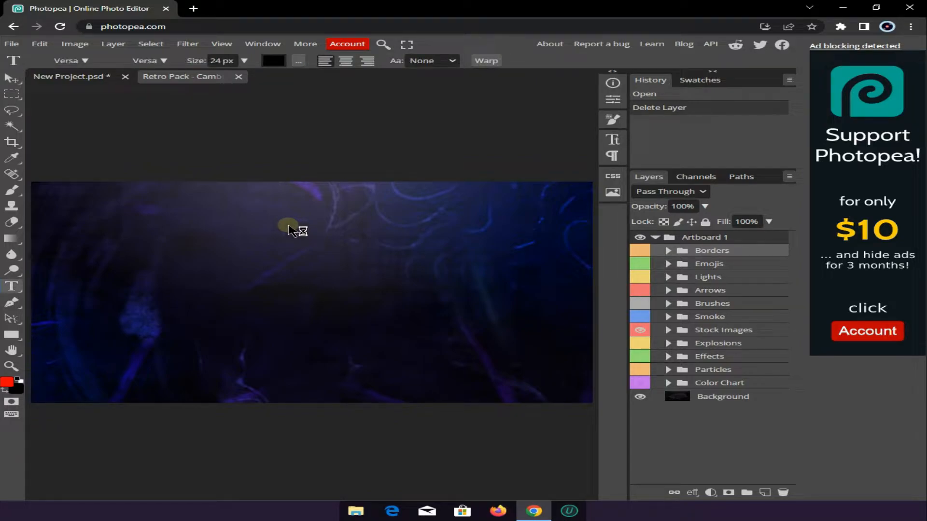
left_click(251, 235)
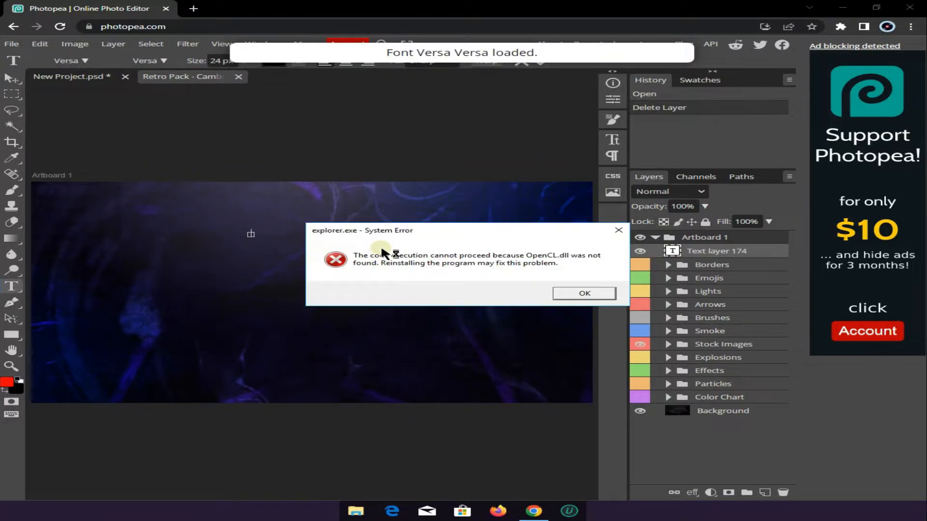
left_click(564, 293)
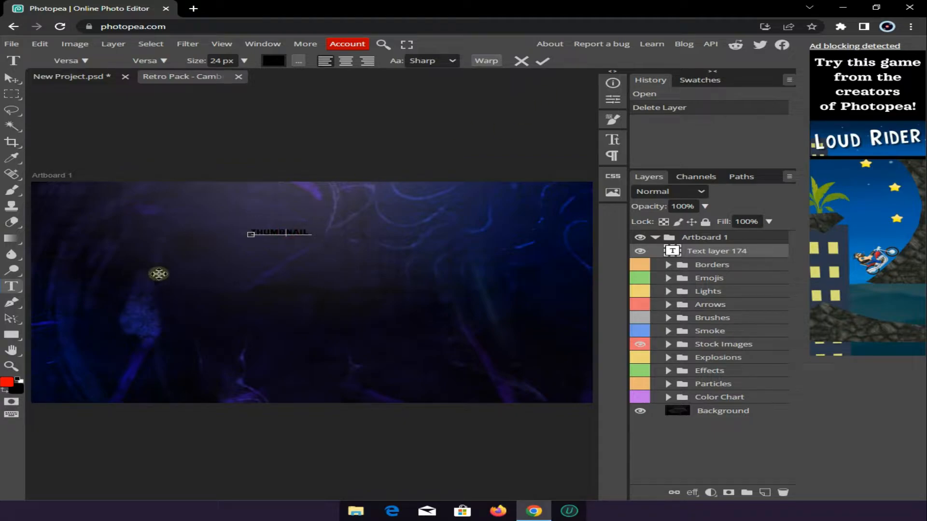
double_click(290, 232)
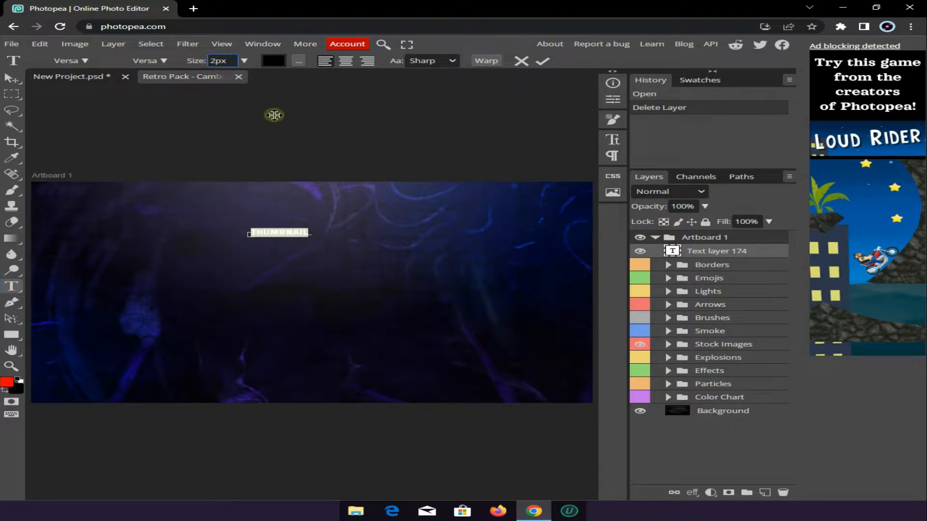
left_click(542, 61)
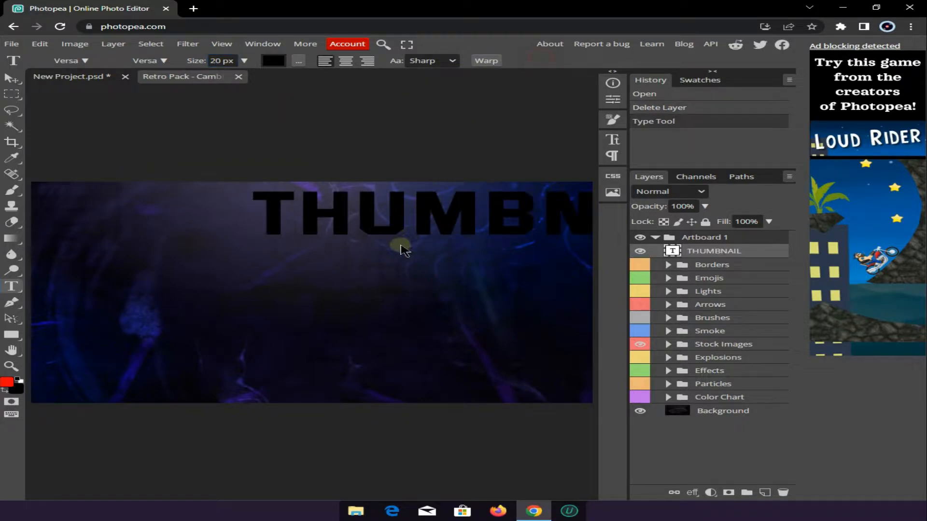
- Move the THUMBNAIL text so the whole word fits across the artboard's upper half, and colour it white
left_click_drag(453, 286, 299, 310)
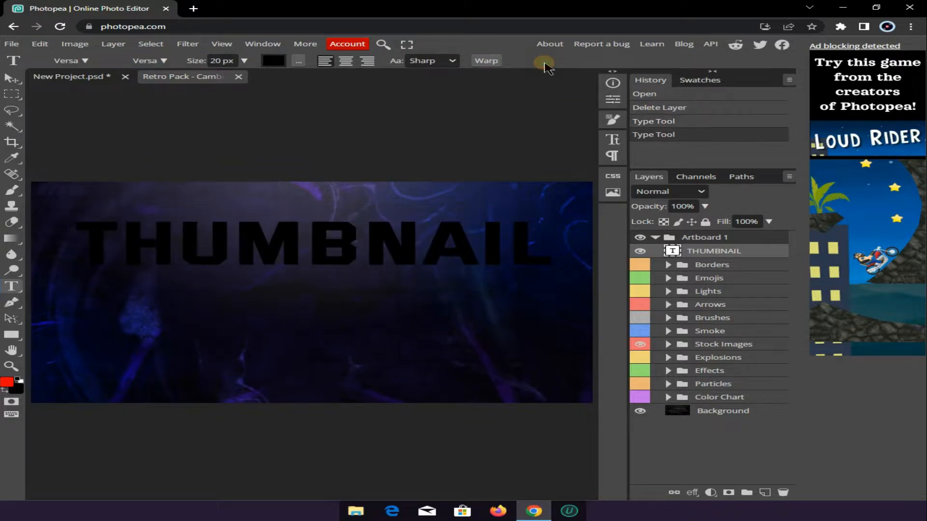
left_click(543, 61)
double_click(284, 254)
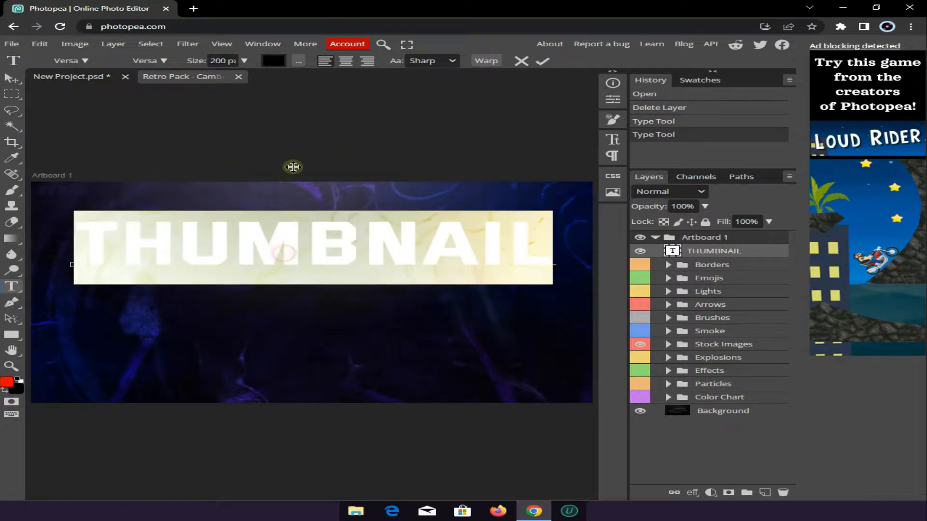
left_click(273, 60)
left_click(435, 246)
left_click(427, 262)
left_click(543, 61)
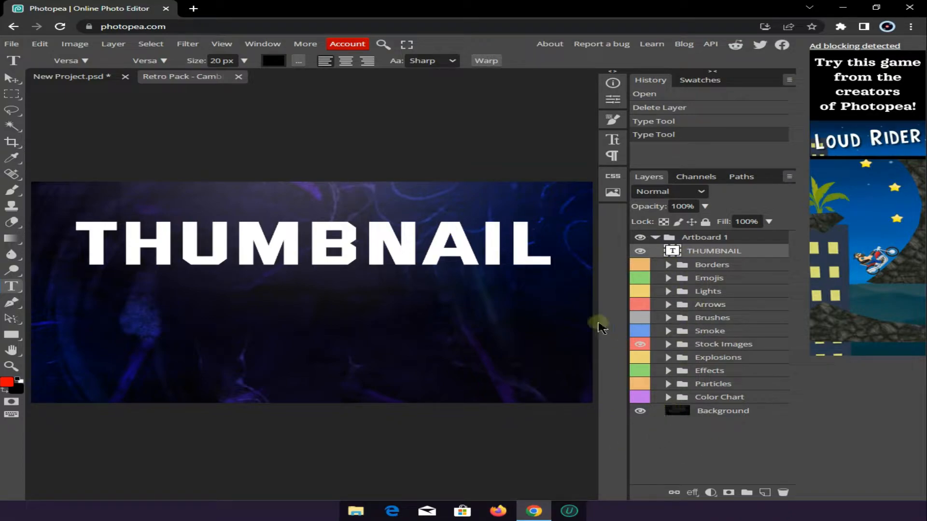
- Open the THUMBNAIL layer's style settings and enable a Gradient Overlay, leaving Outer Glow off
left_click(694, 493)
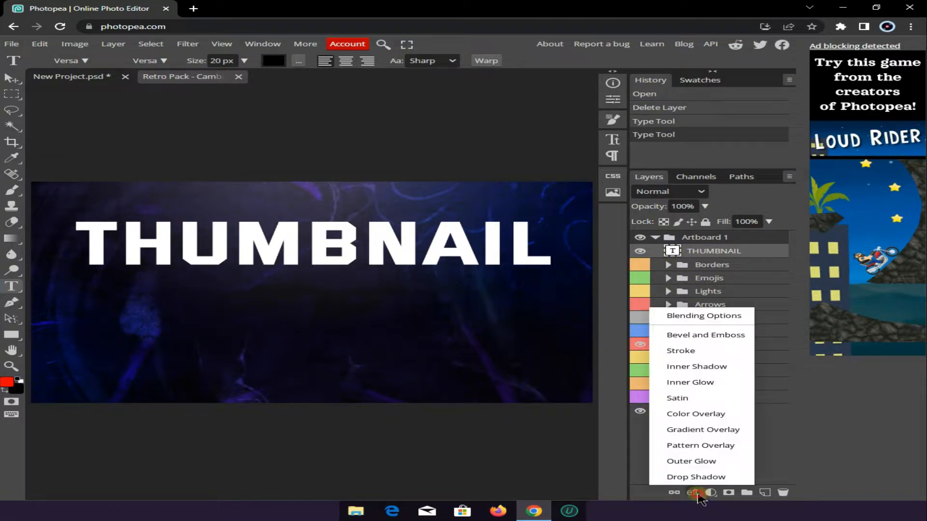
left_click(691, 461)
left_click_drag(278, 123, 580, 280)
left_click(430, 444)
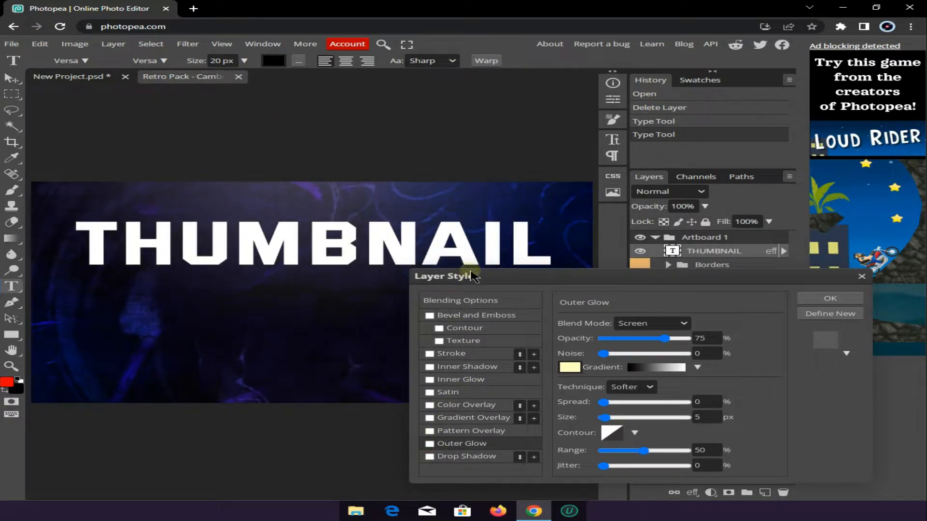
left_click(430, 419)
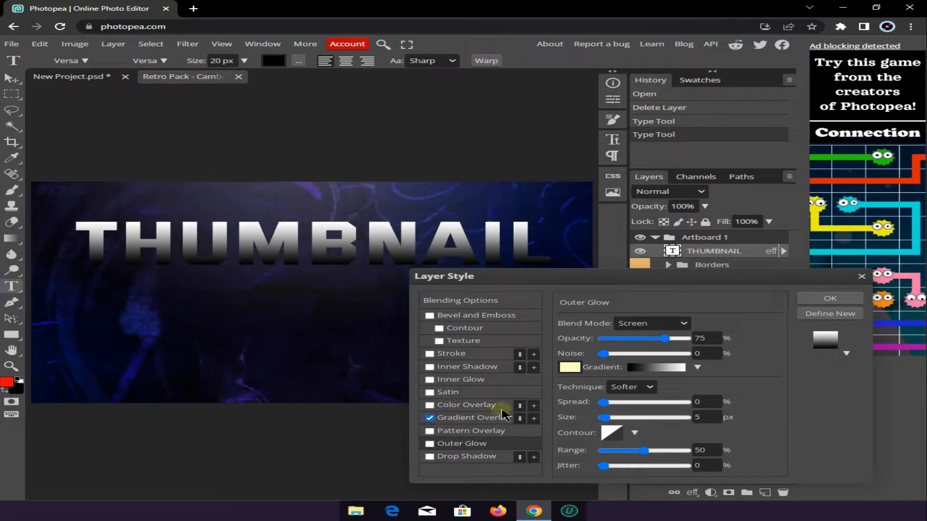
left_click(490, 418)
- Change the overlay gradient's black colour stop at 0% to light grey b4b1b1
left_click(631, 351)
left_click_drag(369, 204, 609, 328)
left_click(487, 444)
left_click(602, 486)
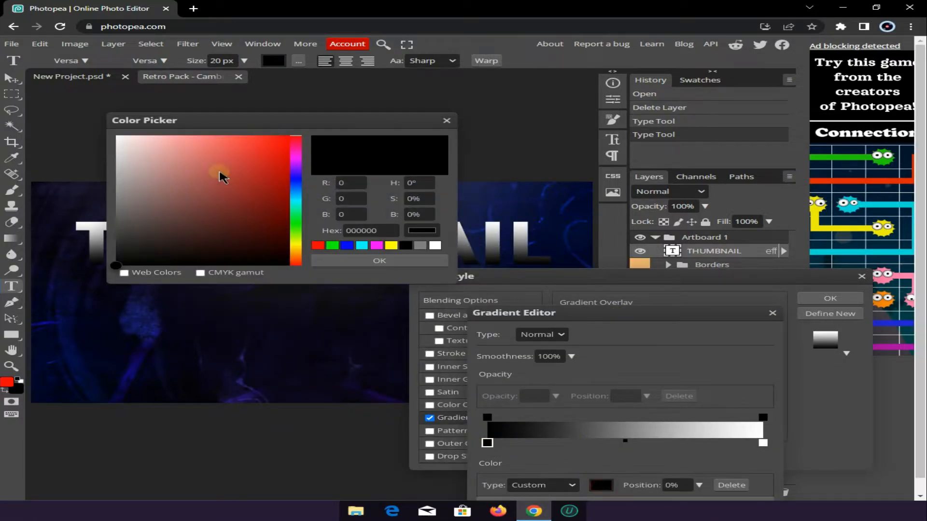
left_click_drag(245, 127, 594, 261)
left_click_drag(475, 275, 483, 313)
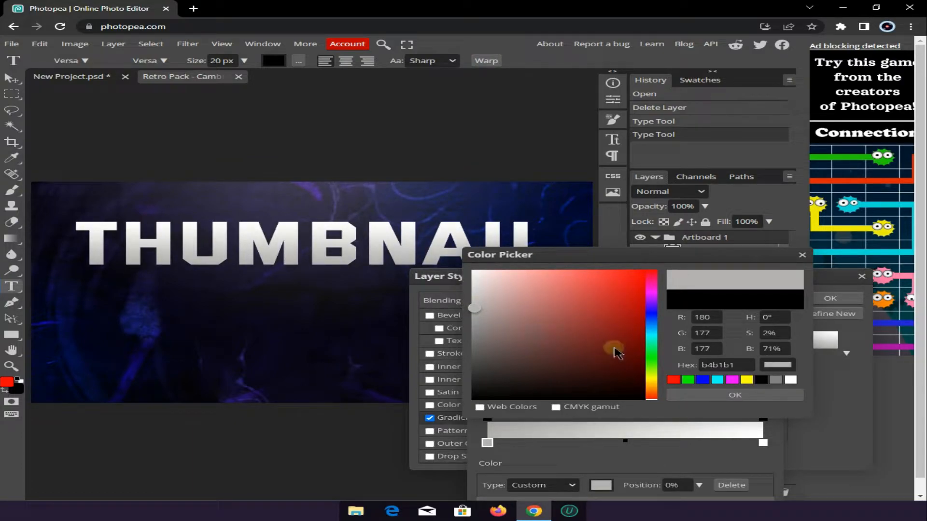
left_click(722, 395)
left_click_drag(643, 312, 645, 303)
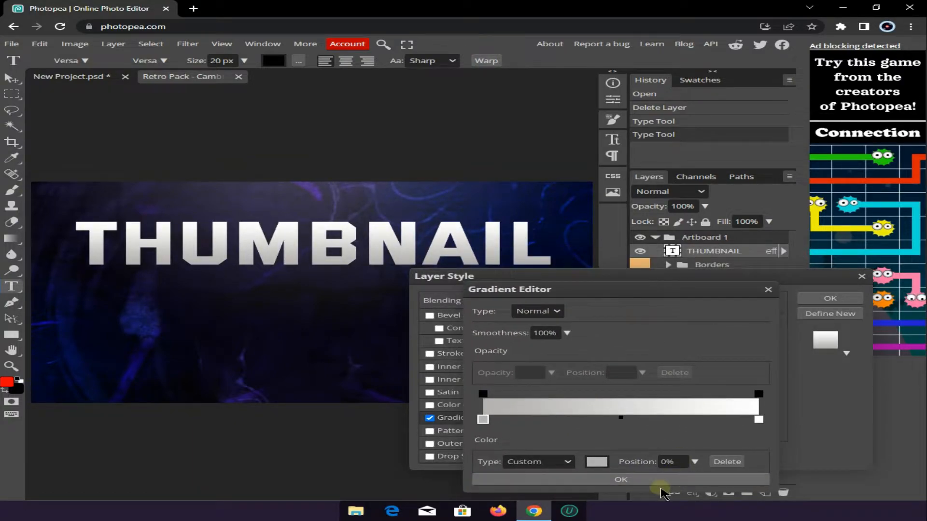
left_click(661, 493)
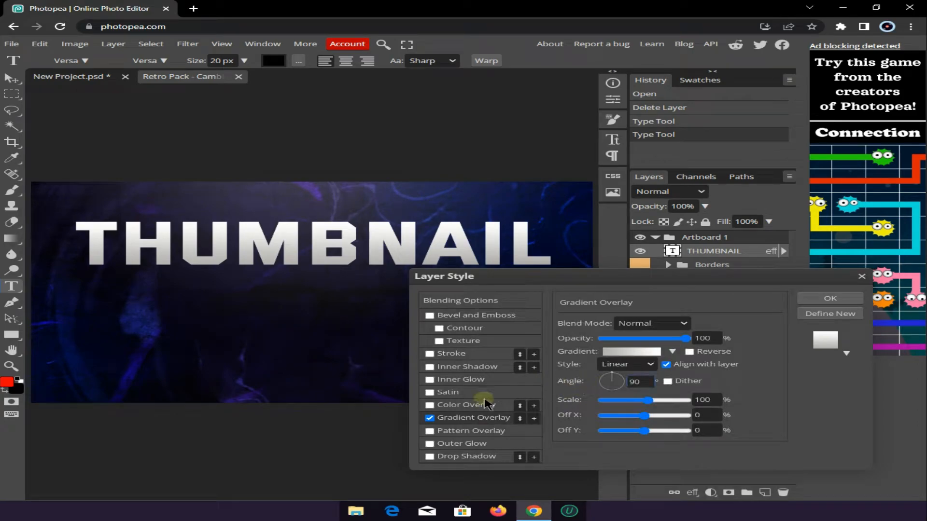
- Add an Inner Glow effect to the THUMBNAIL text and set its colour to white
left_click(439, 380)
left_click(571, 368)
left_click(435, 245)
left_click(434, 261)
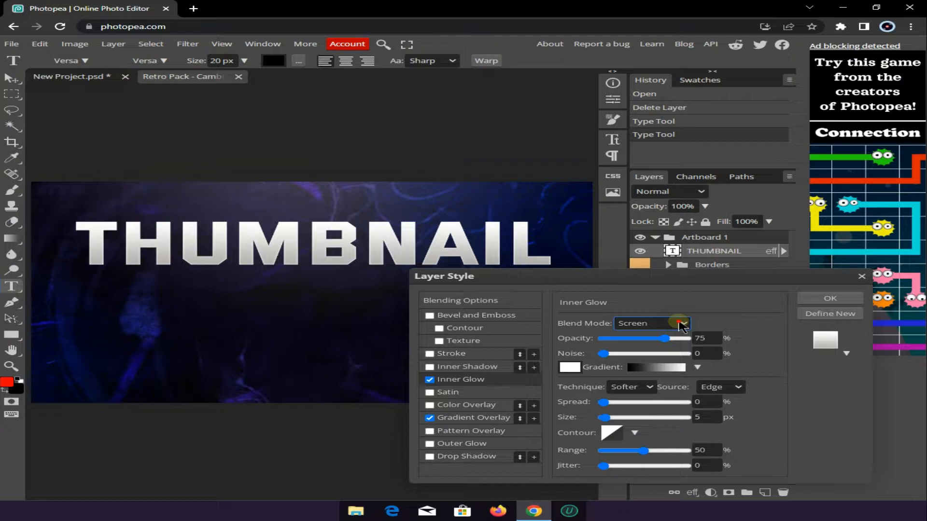
- Set the Inner Glow to Color Dodge blending with 100% opacity, 8% spread and 13 px size
left_click(682, 328)
left_click(667, 238)
left_click_drag(670, 344, 698, 345)
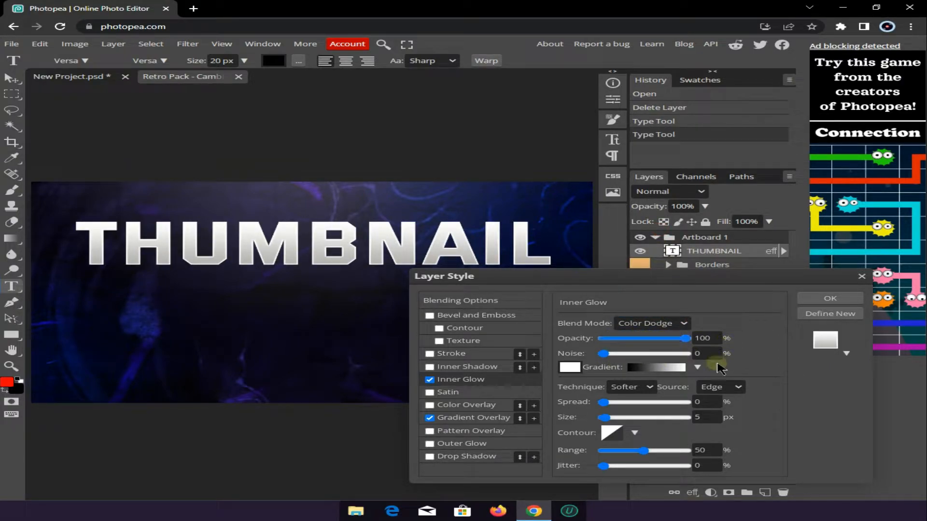
left_click_drag(605, 404, 612, 403)
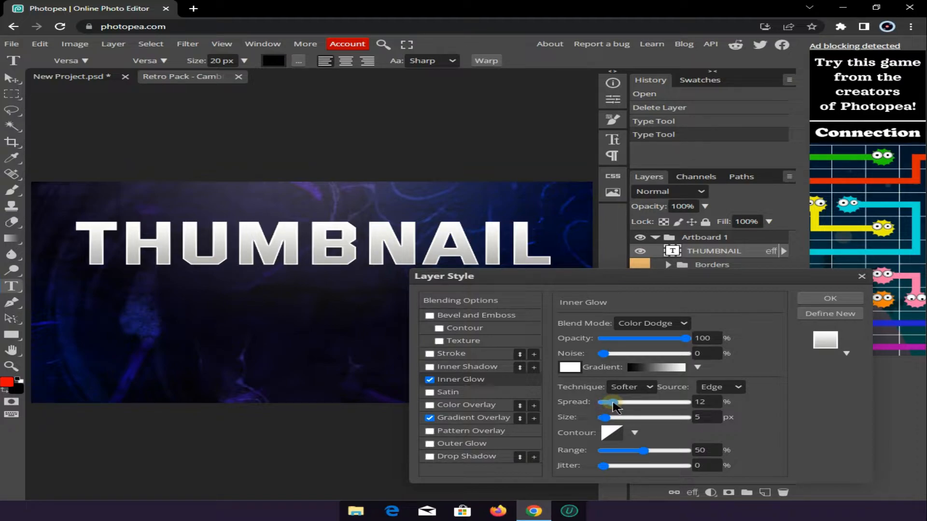
left_click_drag(612, 416, 610, 423)
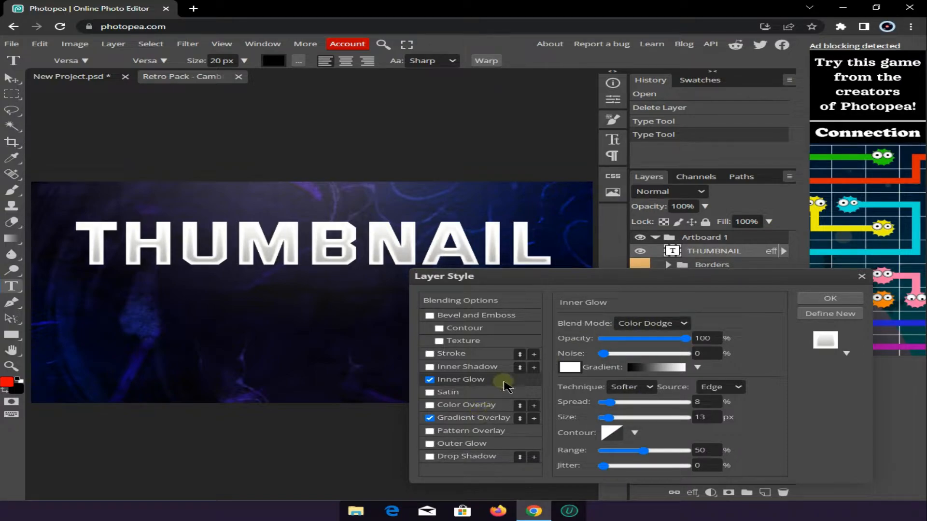
- Add two Stroke effects to the THUMBNAIL text, then colour the upper stroke black and widen it slightly
left_click(429, 355)
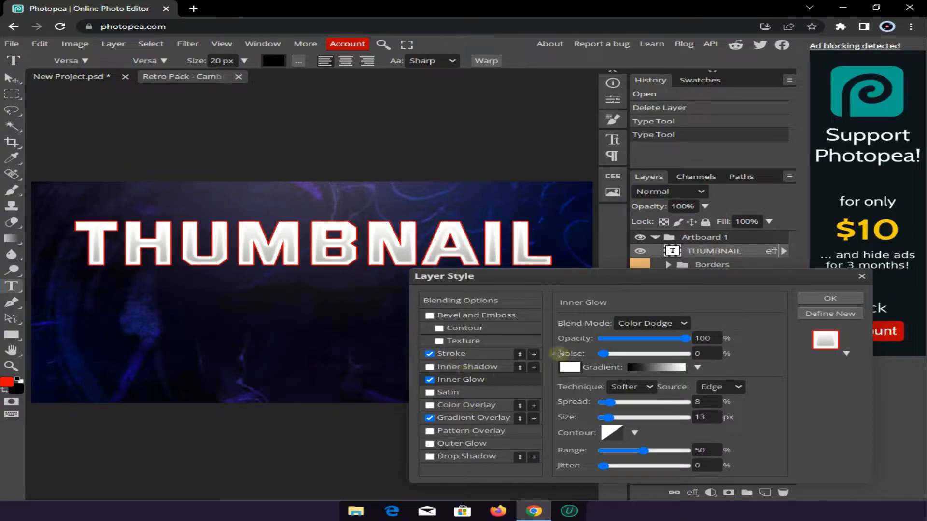
left_click(534, 360)
left_click(462, 356)
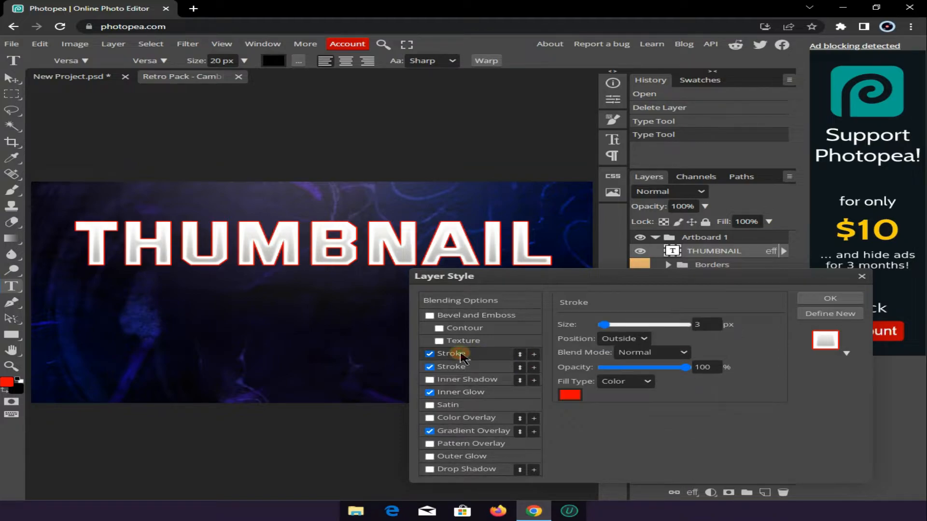
left_click(572, 396)
left_click(407, 245)
left_click(407, 260)
left_click_drag(603, 324, 605, 324)
- Colour the second stroke white and set its size to 21 px as an outer outline
left_click(463, 355)
left_click(570, 395)
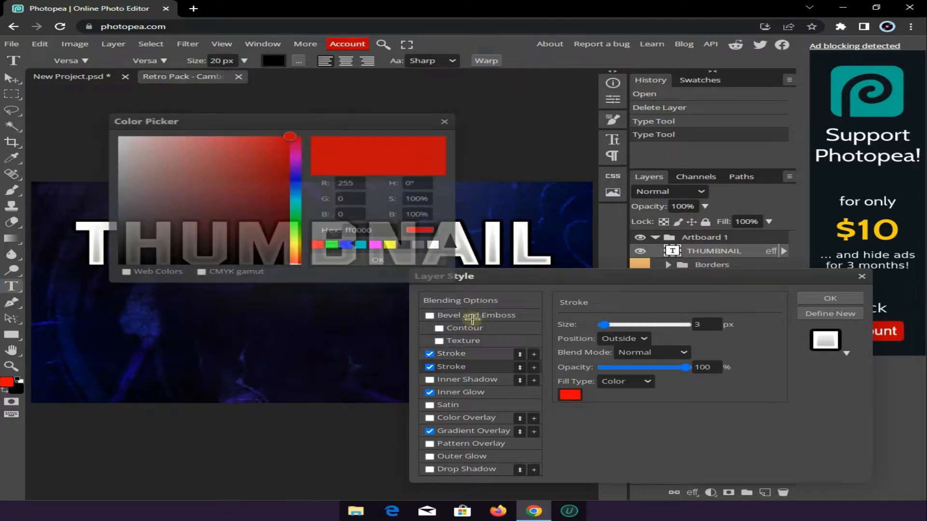
left_click(439, 263)
left_click_drag(603, 324, 612, 325)
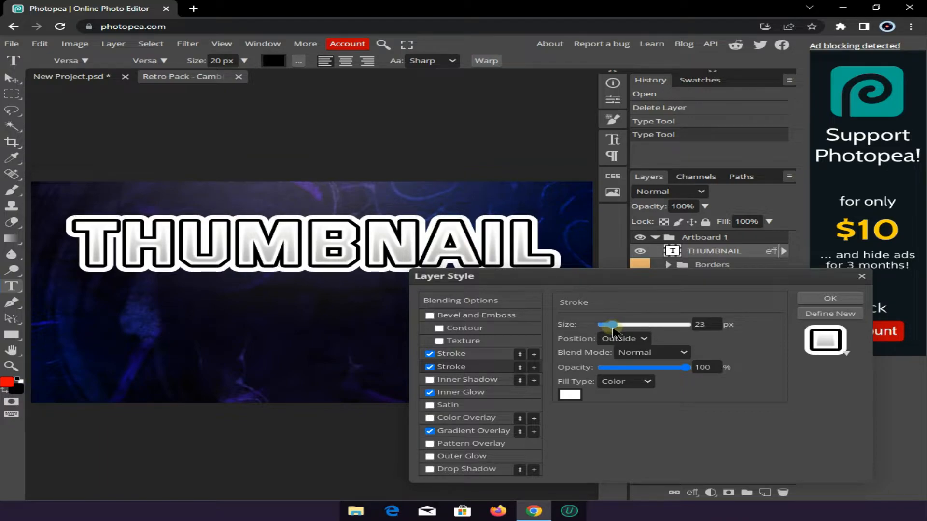
left_click_drag(612, 332, 613, 333)
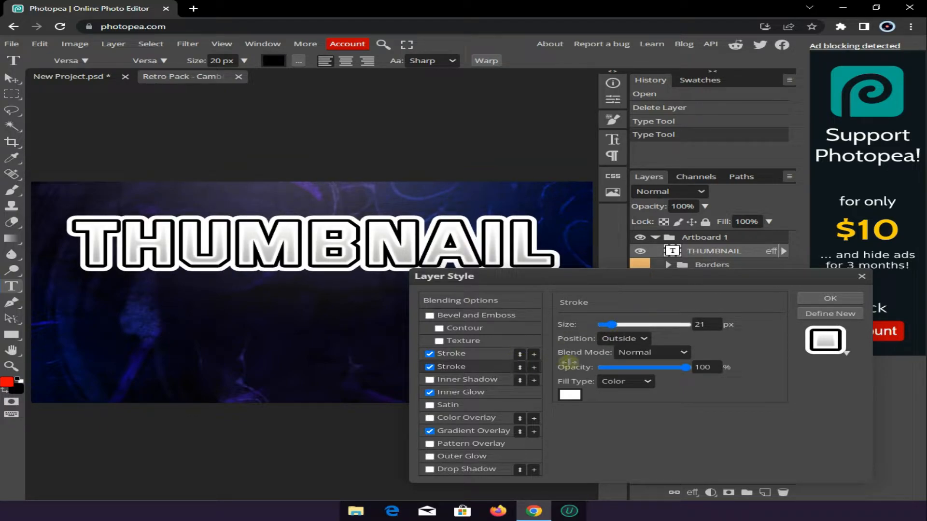
- Accept the layer style and warp the THUMBNAIL text with the Arc Upper style at 16% bend
left_click(828, 299)
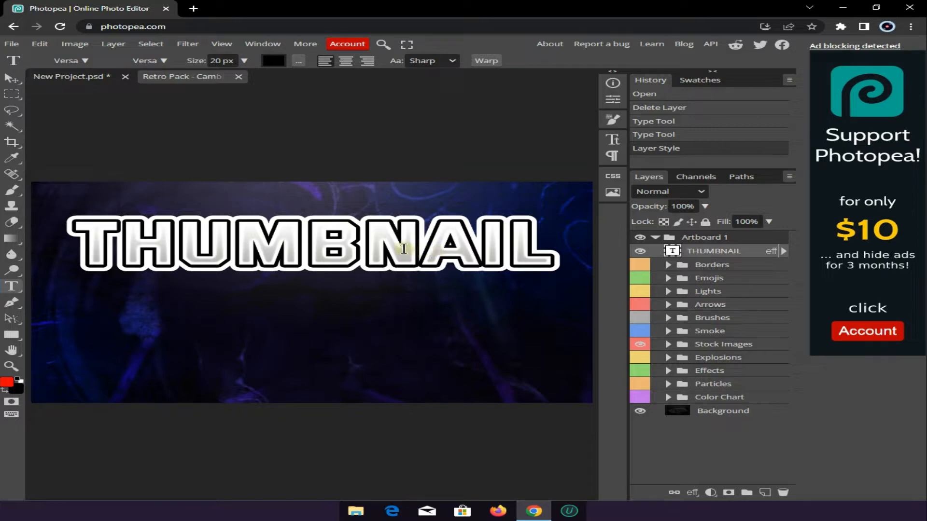
left_click(486, 61)
left_click_drag(229, 115, 712, 204)
left_click(688, 222)
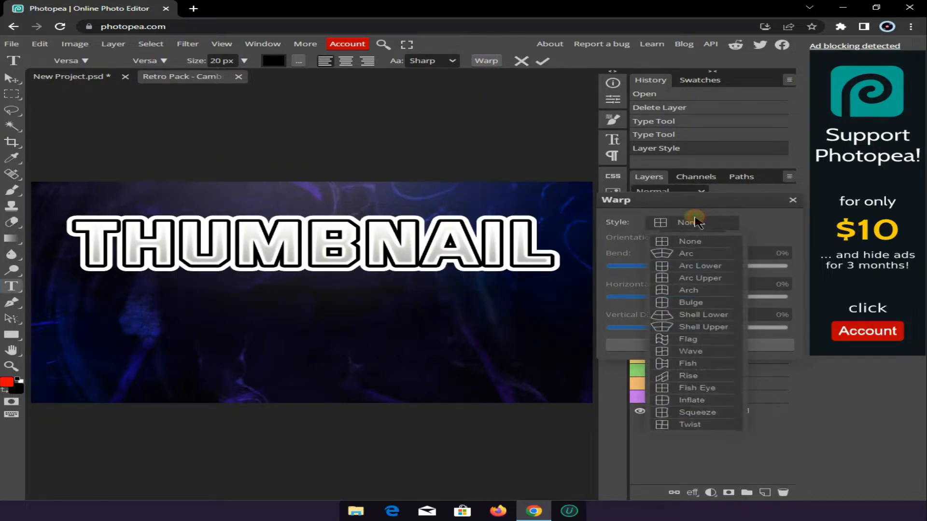
left_click(676, 246)
left_click_drag(739, 266, 704, 272)
left_click(688, 222)
left_click(712, 280)
mouse_move(699, 269)
left_mouse_down()
mouse_move(718, 274)
mouse_move(712, 270)
left_mouse_up()
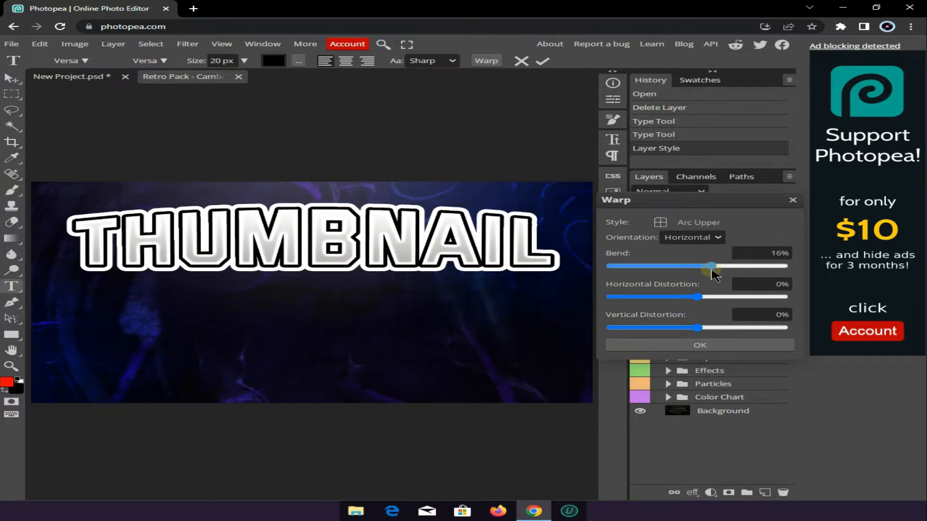
left_click(700, 345)
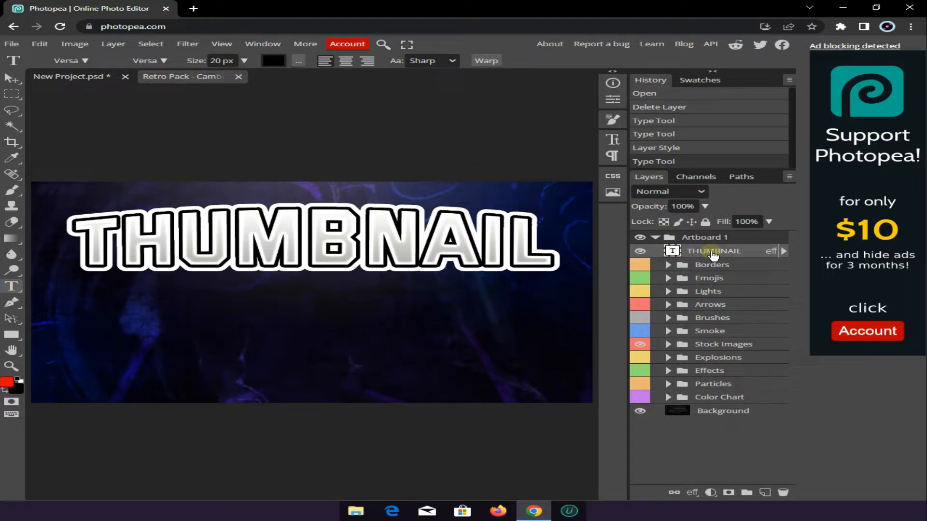
- Duplicate the THUMBNAIL text layer and place the copy directly below the original text
key("ctrl+j")
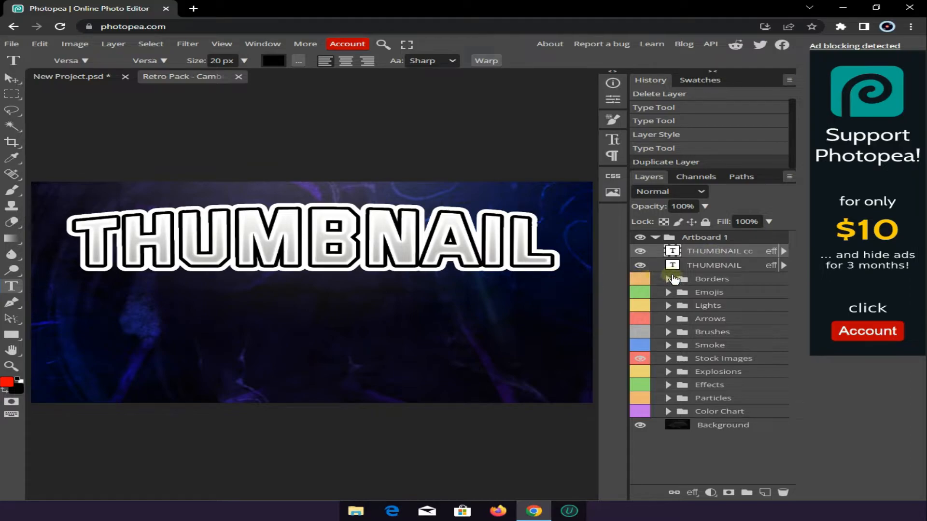
left_click(319, 247)
key("ctrl+a")
left_click_drag(358, 305, 358, 381)
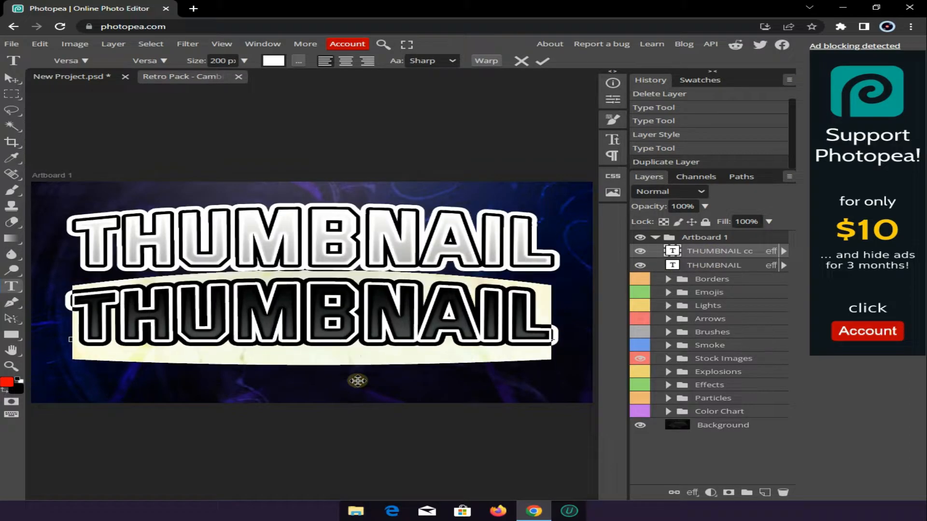
- Replace the duplicated text with TUTORIAL and centre it beneath THUMBNAIL
type("TUROIA")
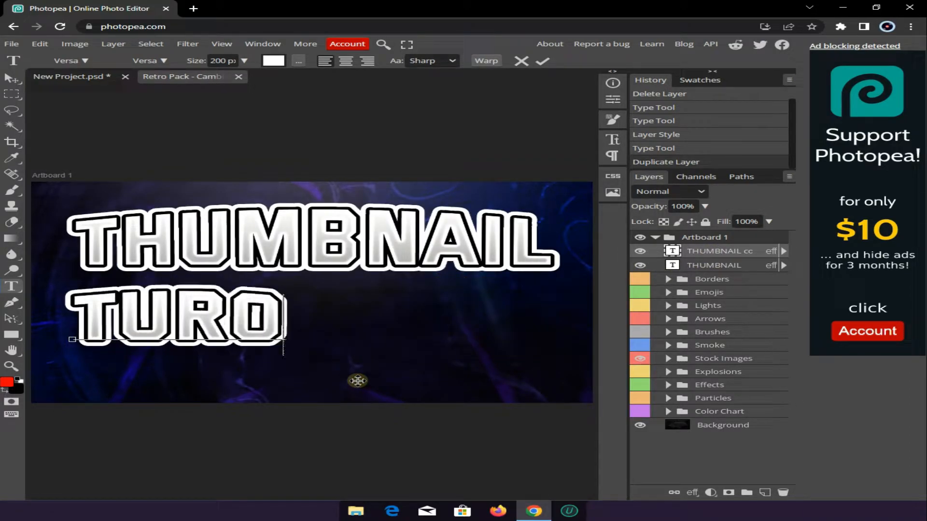
key("BackSpace")
key("BackSpace")
key("BackSpace")
key("BackSpace")
type("T")
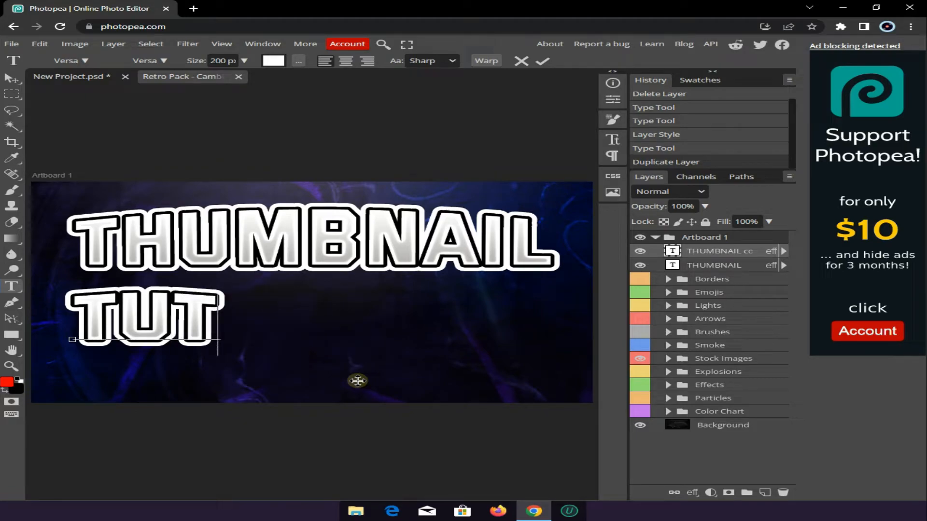
type("ORIAL")
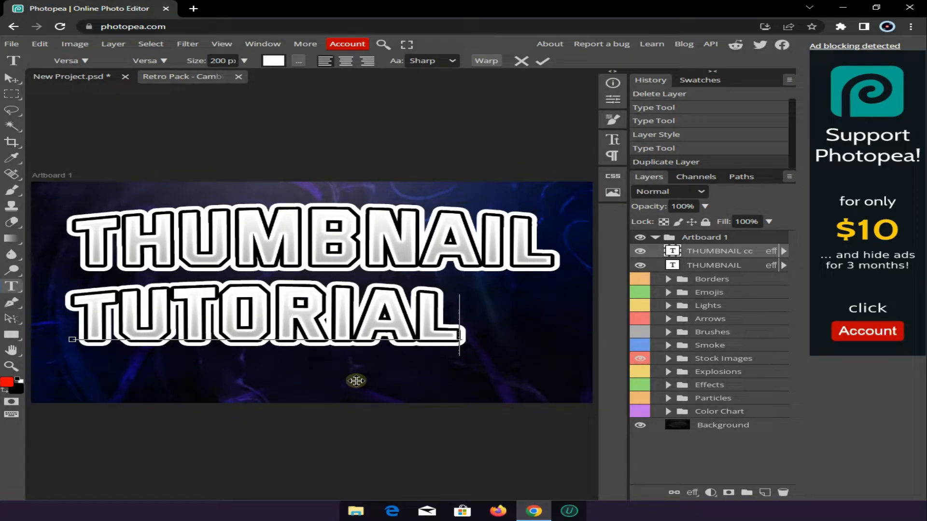
left_click_drag(335, 382, 381, 382)
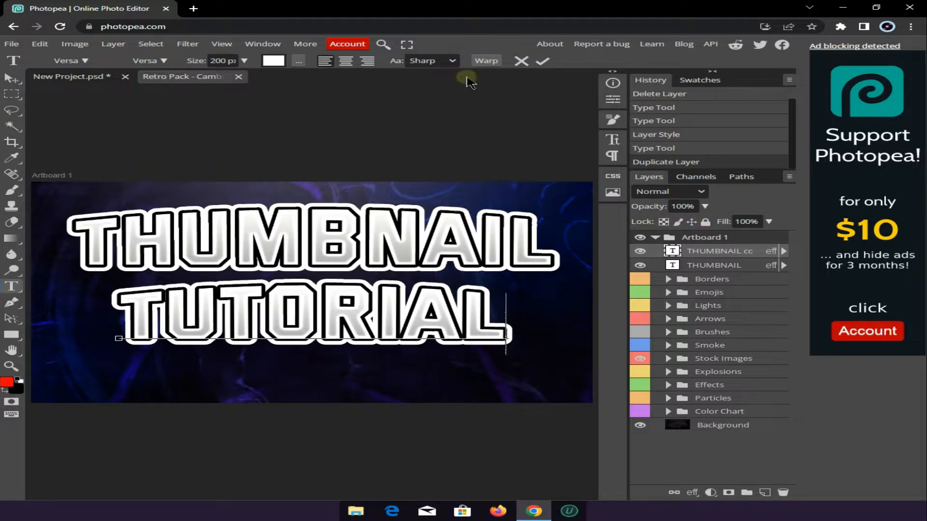
- Remove the warp from the TUTORIAL text by setting its warp style to None
left_click(486, 61)
left_click(697, 224)
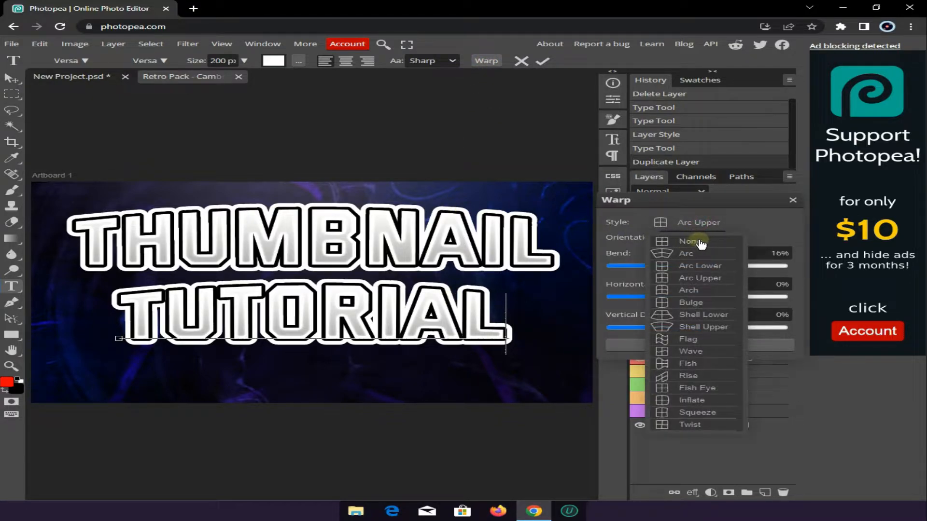
left_click(695, 247)
left_click(698, 346)
- Set the TUTORIAL text size to 220 px, keep it centred beneath THUMBNAIL and commit the text
double_click(295, 325)
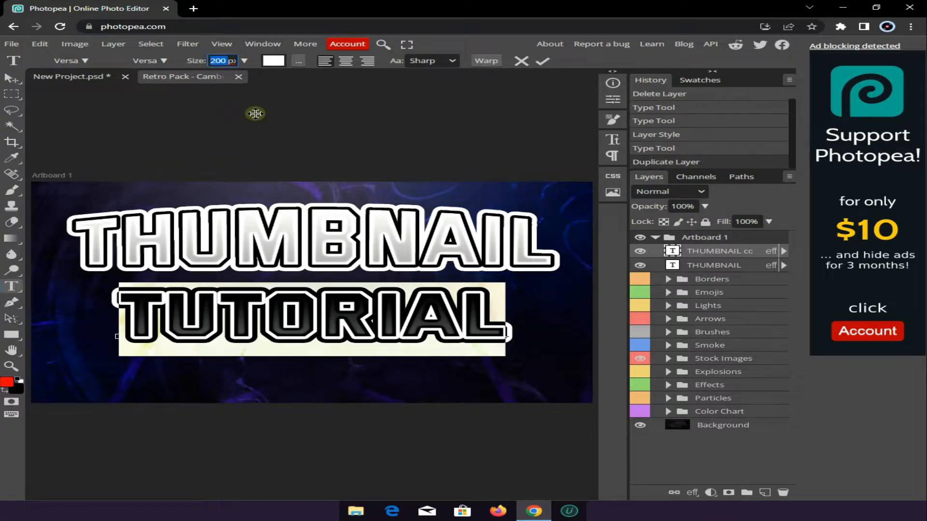
type("0")
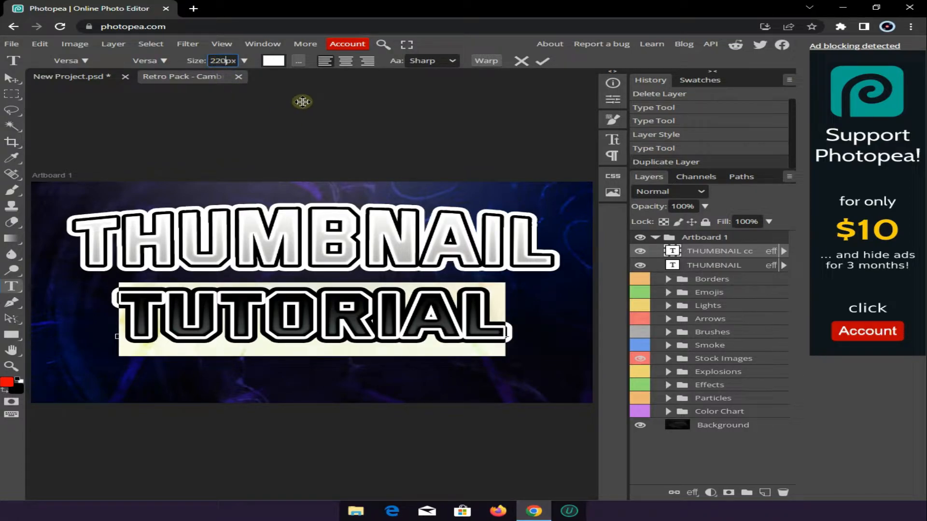
left_click(543, 61)
double_click(365, 322)
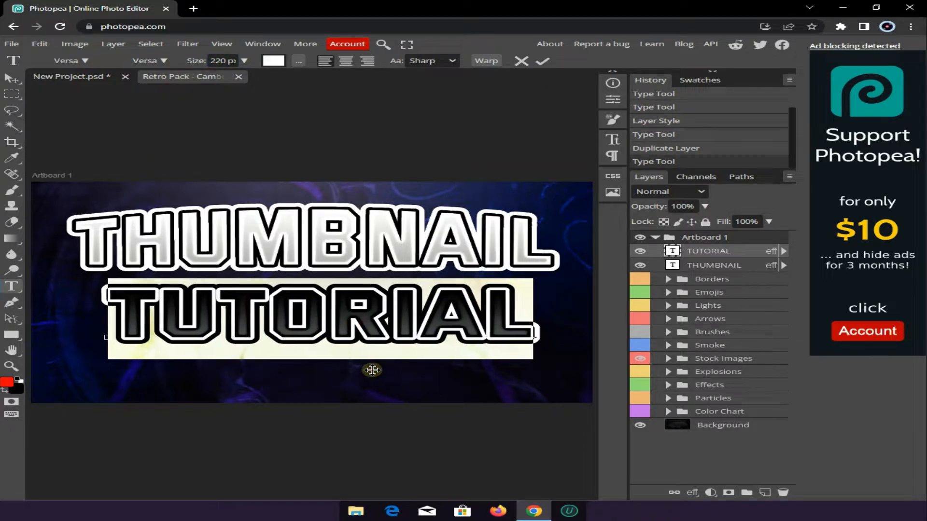
left_click(550, 63)
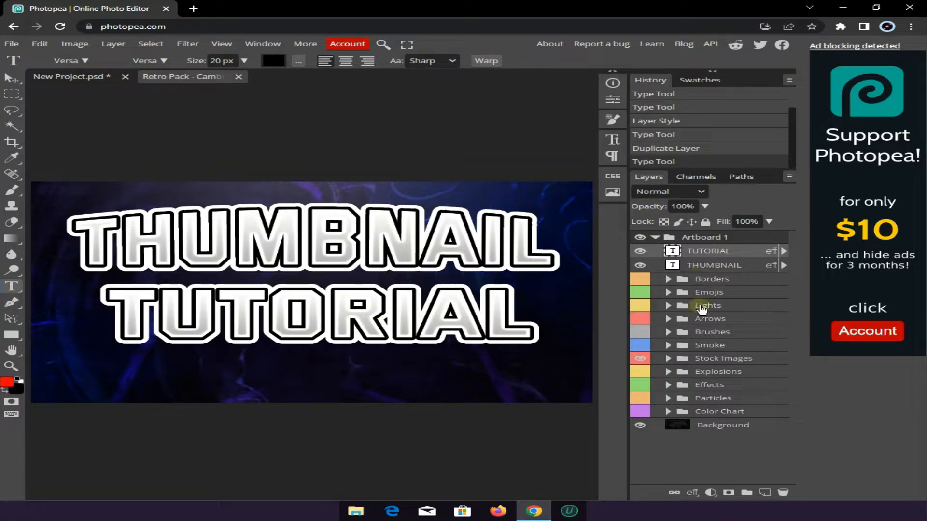
- Edit TUTORIAL's Gradient Overlay and colour the gradient's 100% stop orange (ee550a)
left_click(693, 493)
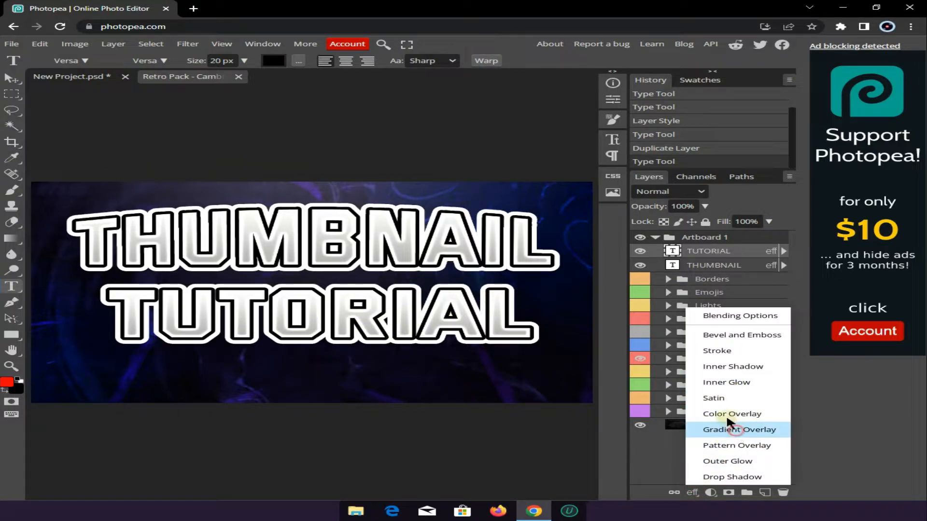
left_click(729, 428)
left_click_drag(482, 280, 678, 307)
left_click(714, 370)
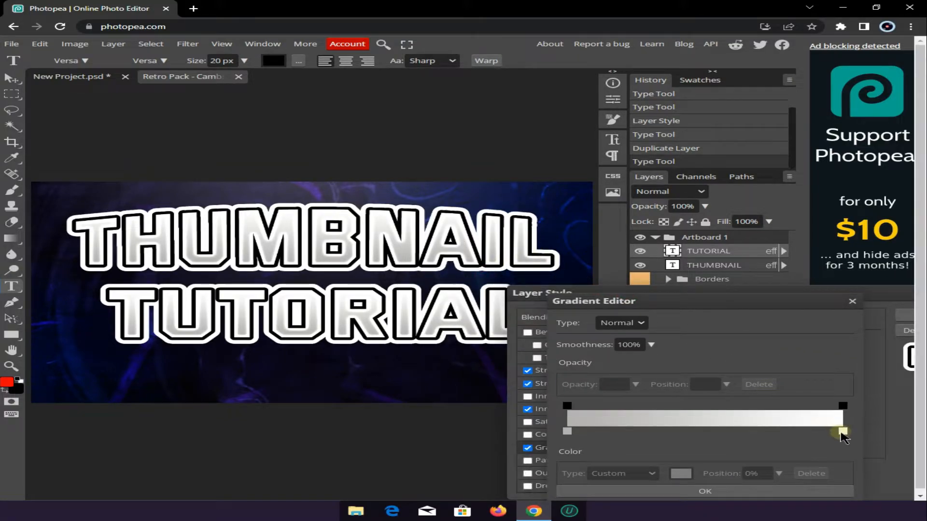
left_click(843, 432)
left_click(693, 478)
left_click_drag(244, 118, 692, 237)
left_click(735, 264)
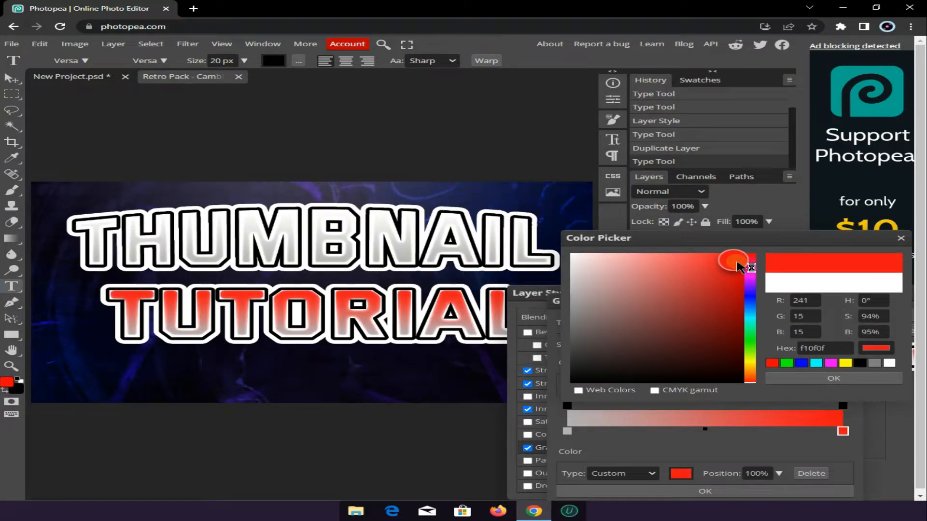
left_click_drag(752, 267, 763, 312)
left_click(584, 293)
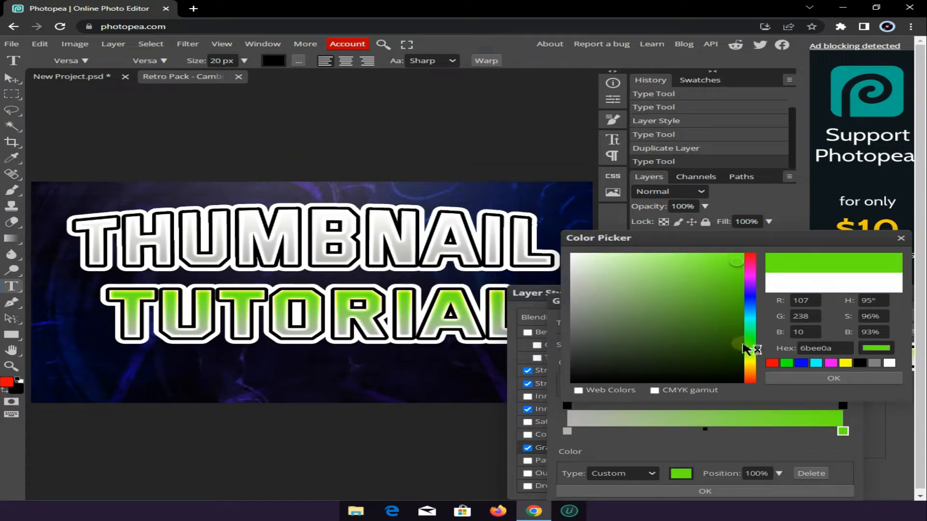
left_click_drag(753, 352, 759, 380)
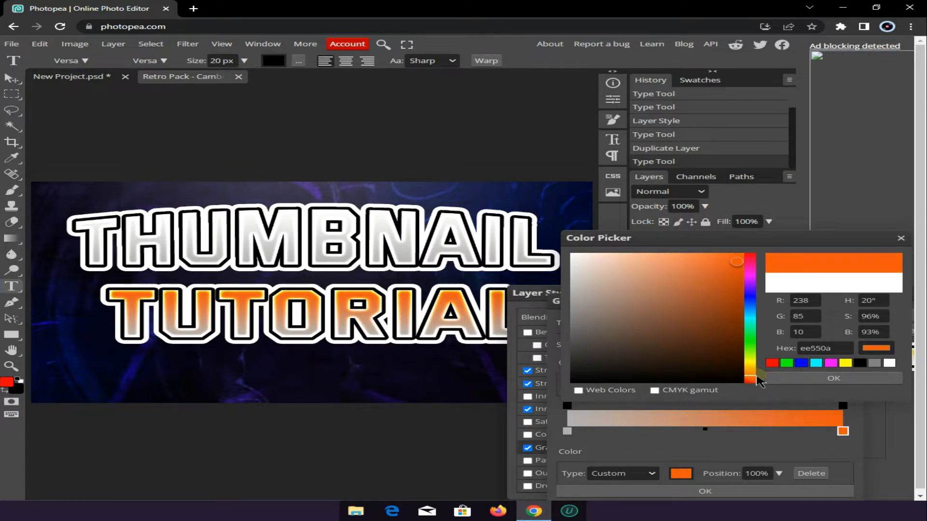
left_click(771, 380)
- Colour the gradient's 0% stop a darker orange (c53914) and accept the gradient
left_click(568, 431)
left_click(681, 474)
left_click_drag(350, 130, 713, 277)
left_click(577, 322)
left_click(618, 304)
left_click_drag(668, 365, 670, 412)
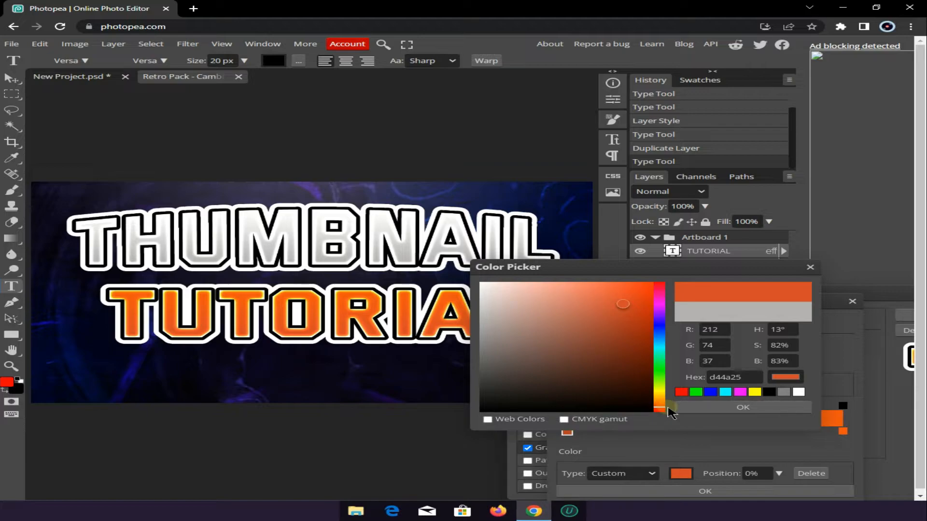
left_click(636, 311)
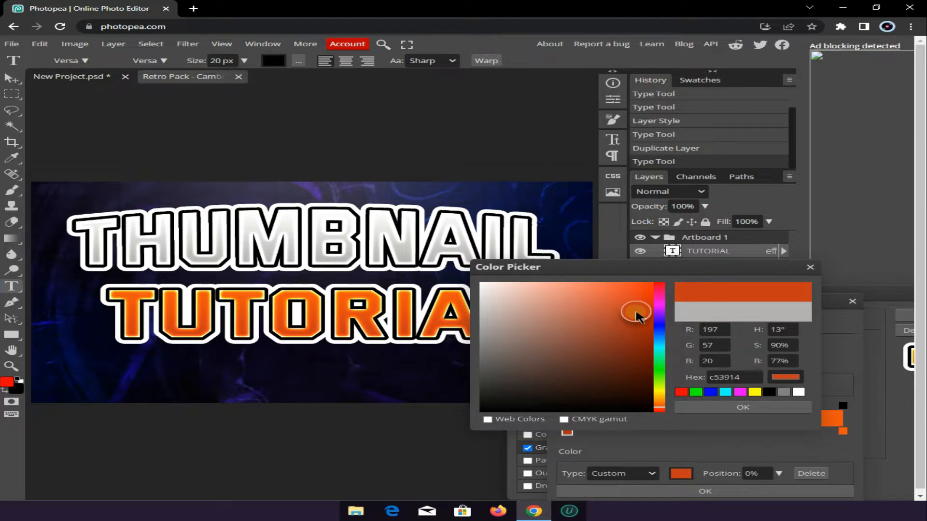
left_click(758, 408)
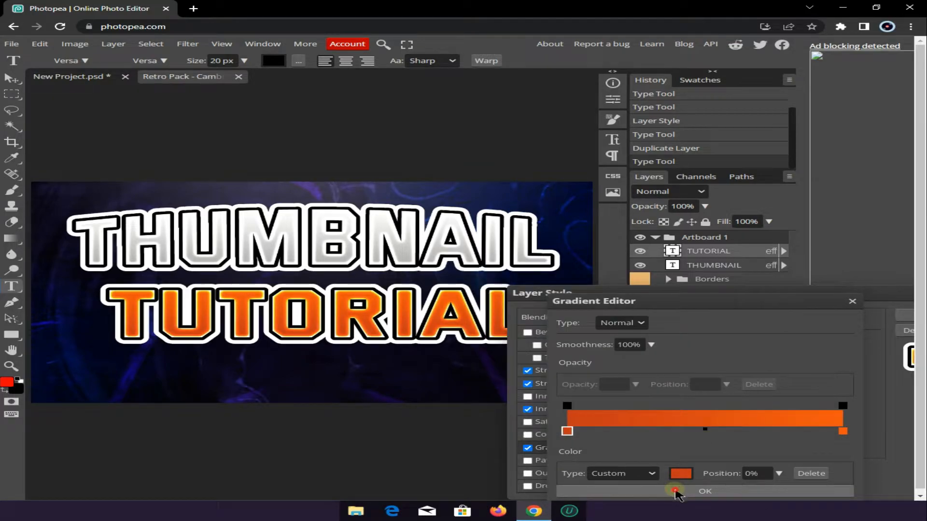
left_click(678, 491)
- Change the TUTORIAL text's Inner Glow colour to a pale orange (d19b8d)
left_click(553, 409)
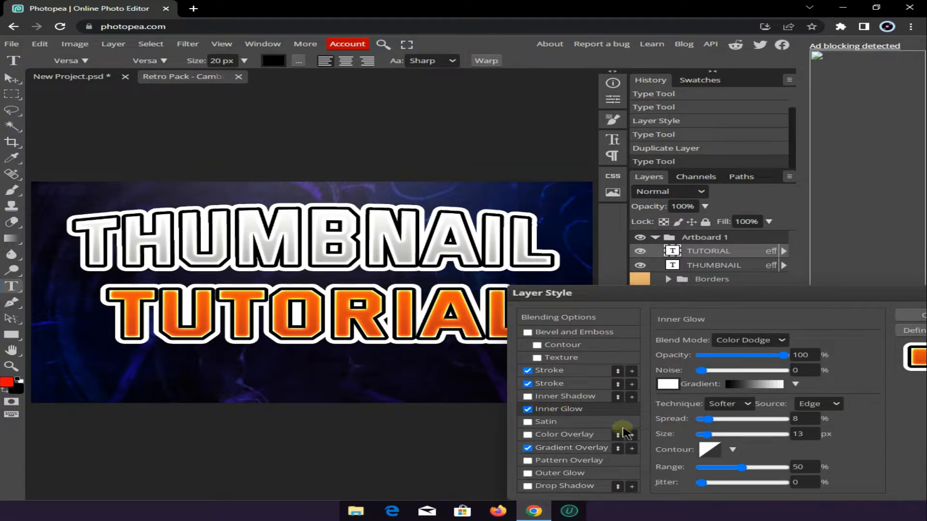
left_click(672, 389)
left_click_drag(337, 121, 737, 276)
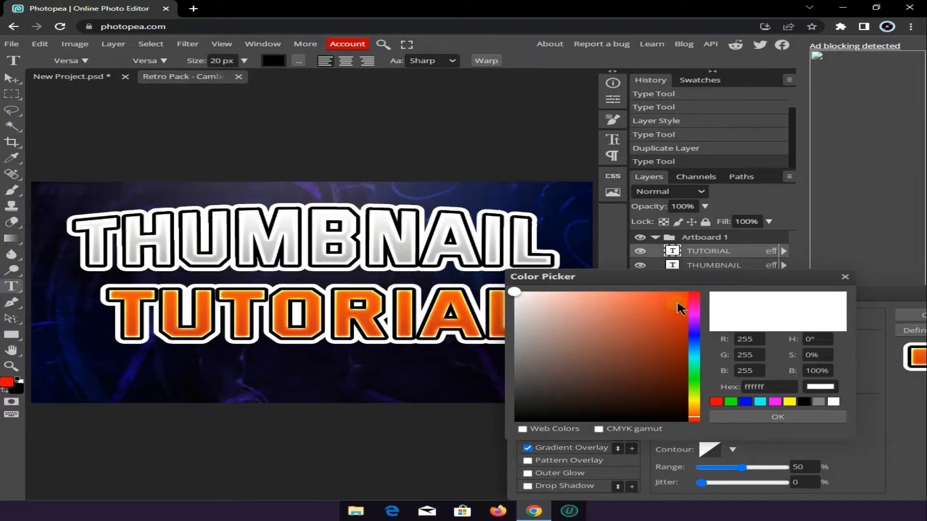
left_click(658, 308)
left_click_drag(675, 315, 571, 311)
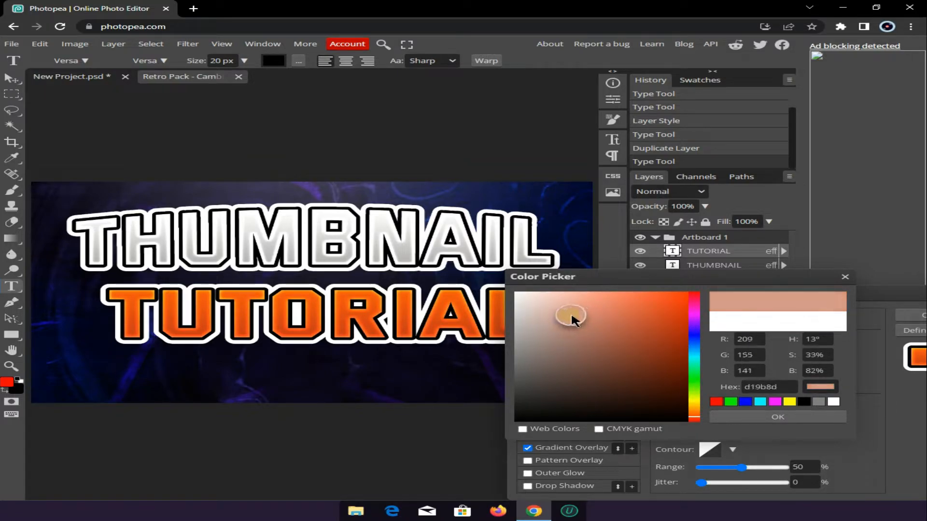
left_click(766, 418)
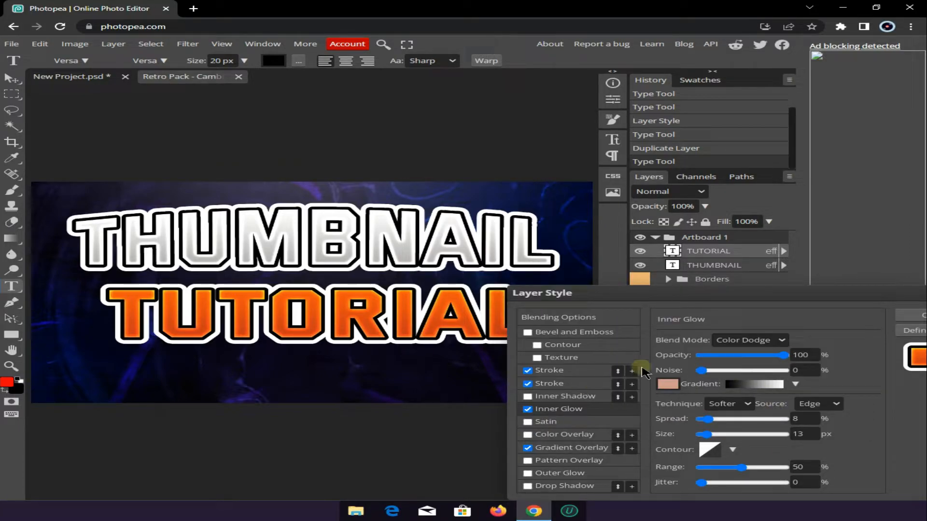
- Colour TUTORIAL's outer 21 px stroke orange (d8461f) and apply the layer style
left_click(563, 383)
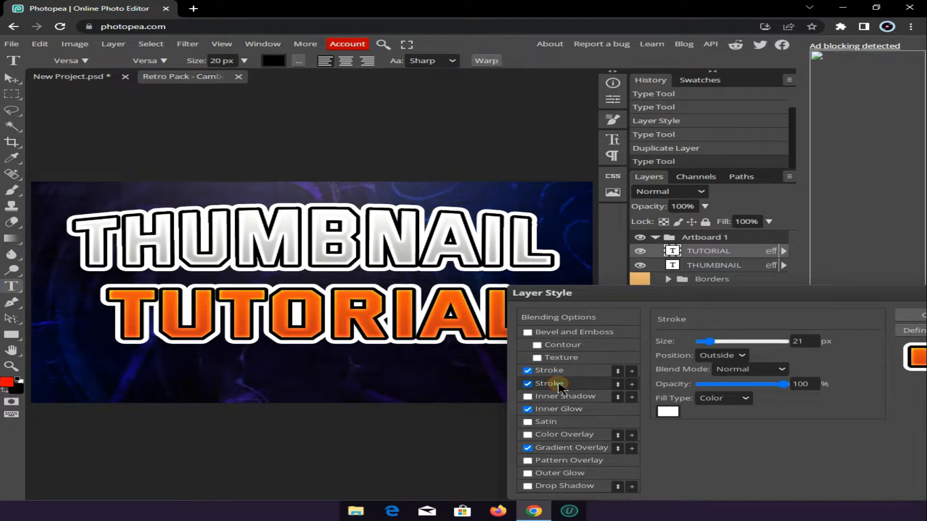
left_click(668, 412)
left_click_drag(352, 125, 789, 274)
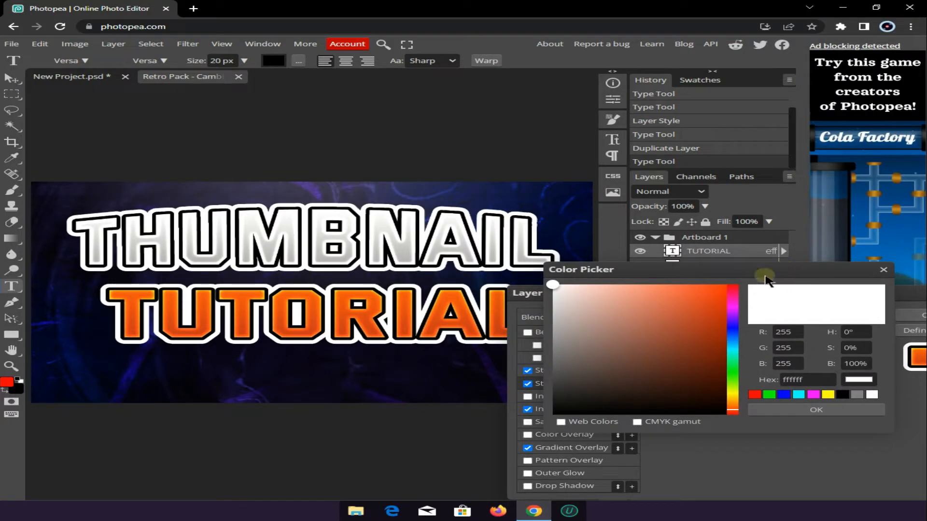
left_click(702, 295)
mouse_move(711, 301)
left_mouse_down()
mouse_move(692, 323)
mouse_move(655, 330)
mouse_move(702, 305)
left_mouse_up()
left_click_drag(731, 272, 623, 272)
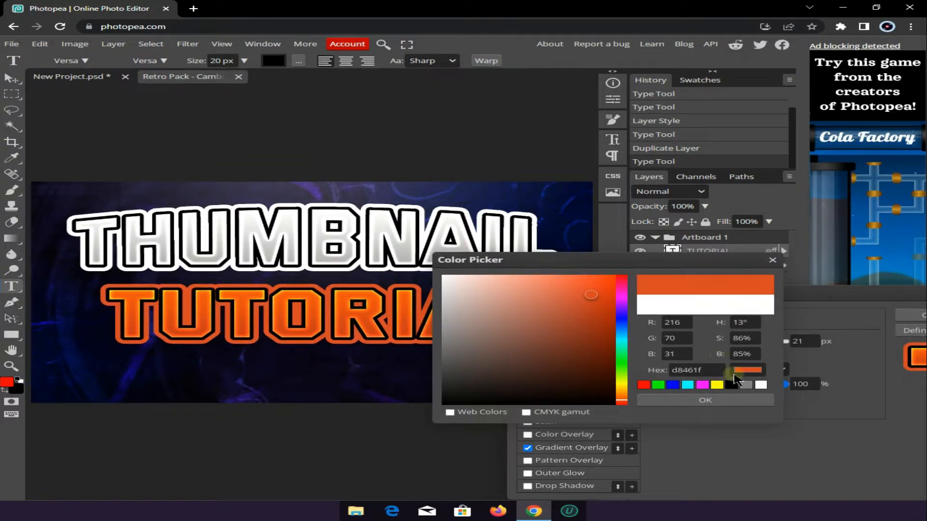
left_click(714, 410)
left_click_drag(903, 319, 759, 321)
left_click(782, 314)
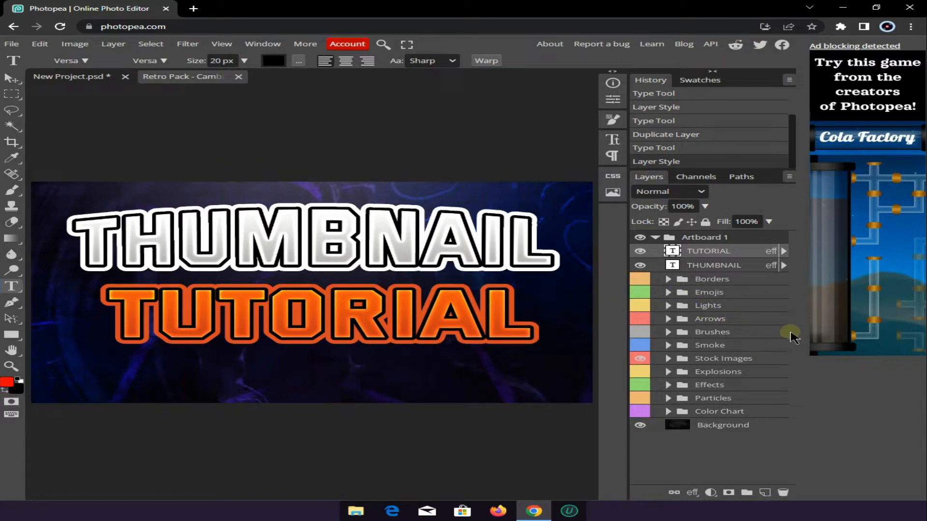
- Preview borders 1 to 5 in the Borders group and leave only border 4 shown
left_click(669, 279)
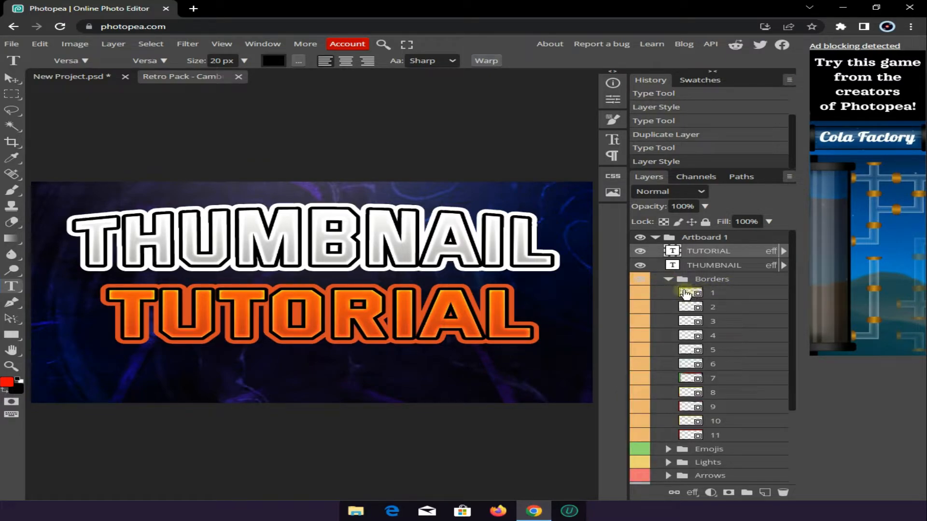
left_click(641, 293)
left_click(641, 293)
left_click(641, 293)
left_click(641, 293)
left_click(642, 308)
left_click(642, 309)
left_click(644, 324)
left_click(642, 323)
left_click(642, 323)
left_click(642, 323)
left_click(643, 336)
left_click(644, 336)
left_click(645, 350)
left_click(645, 350)
left_click(643, 337)
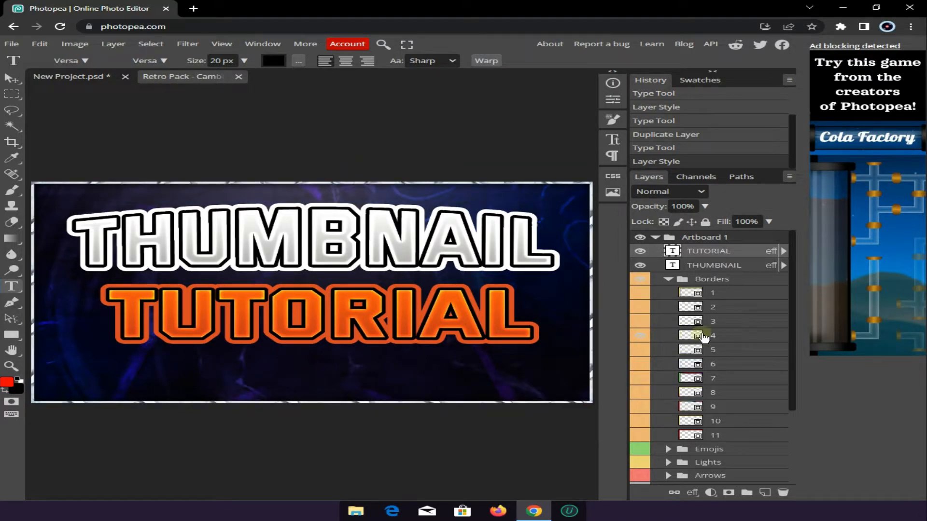
- Collapse the Borders group and move the Effects group directly above it in the layer order
left_click(664, 284)
left_click(670, 281)
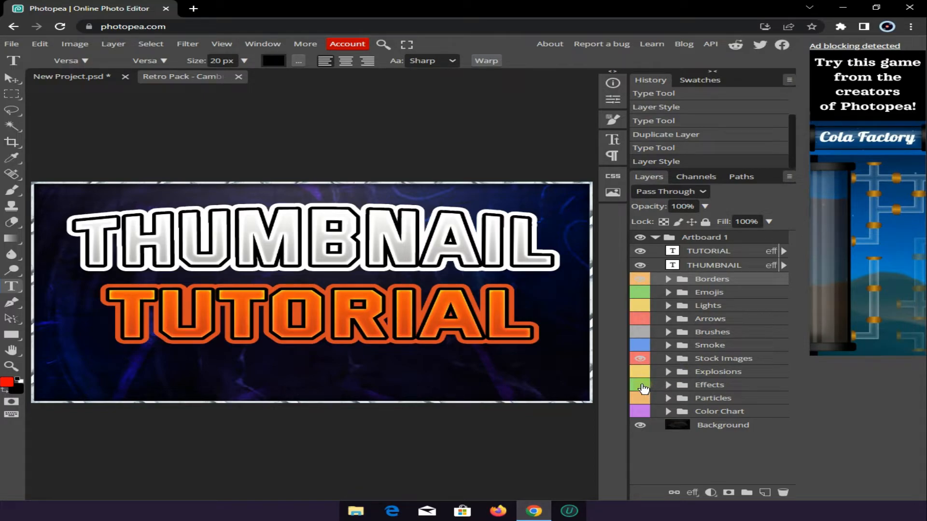
left_click_drag(695, 391, 690, 283)
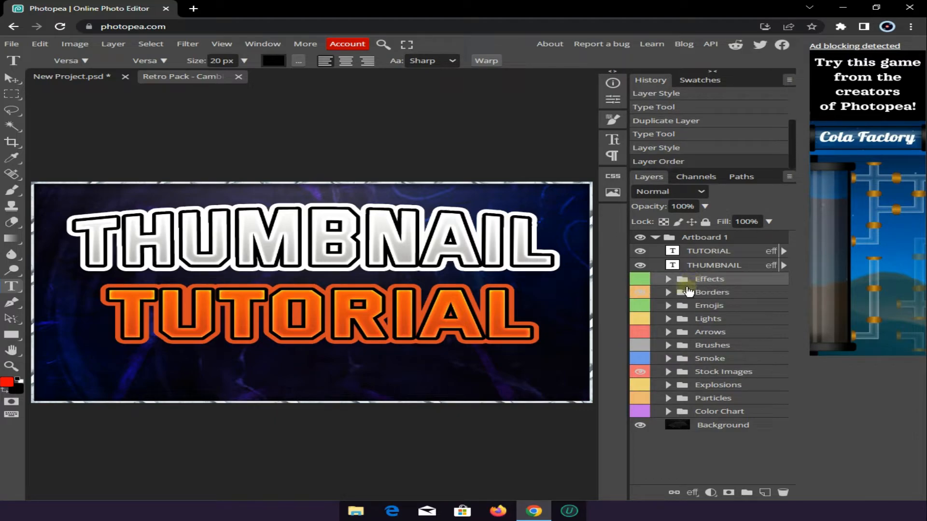
- Preview effects 1 to 3 in the Effects group, leave only effect 4 shown, and collapse the group
left_click(668, 279)
left_click(640, 293)
left_click(640, 294)
left_click(640, 308)
left_click(640, 308)
left_click(639, 321)
left_click(639, 321)
left_click(640, 337)
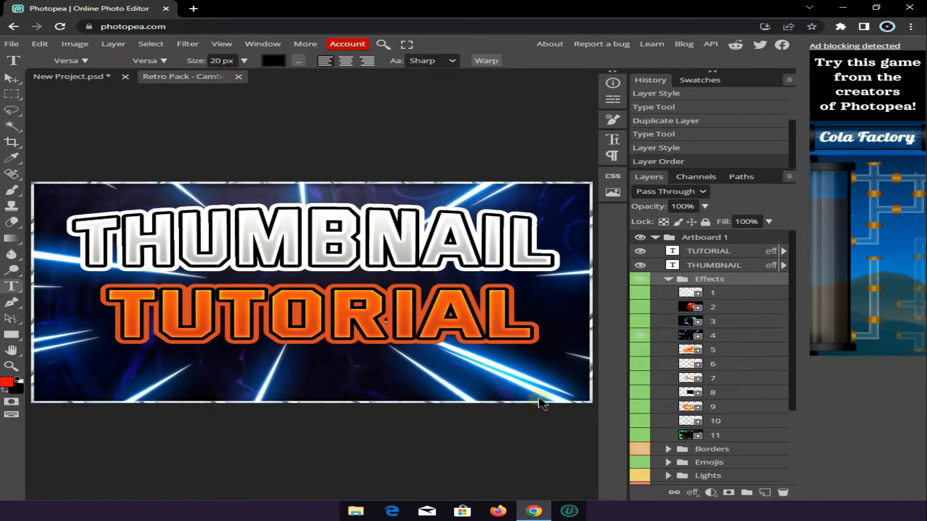
left_click(669, 280)
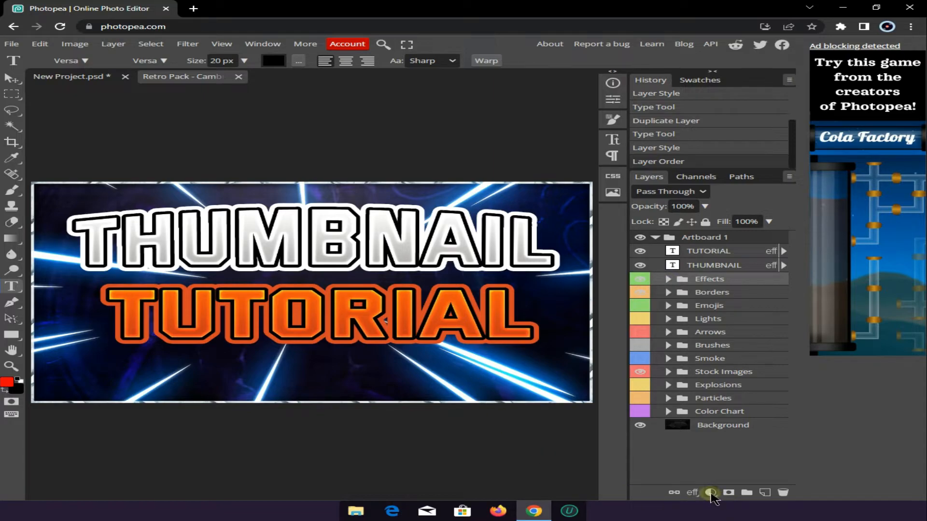
- Add a Curves adjustment layer above the Effects group and shape its Red channel with points at 194 to 214 and 66 to 45
left_click(712, 493)
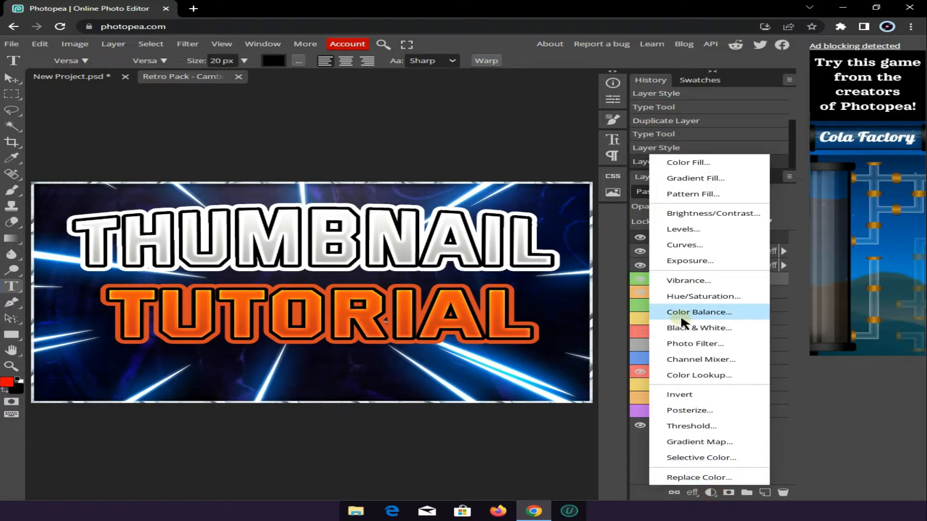
left_click(700, 251)
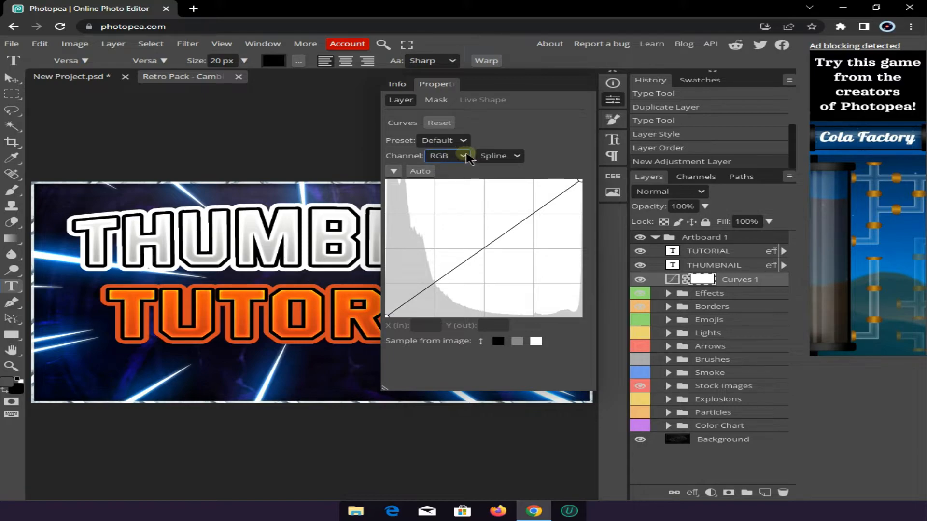
left_click(462, 156)
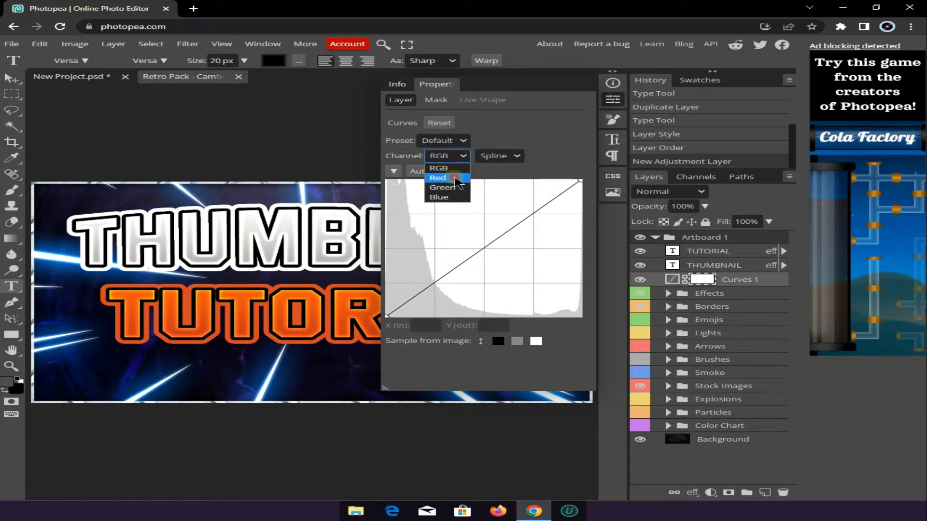
left_click(437, 178)
left_click(533, 214)
left_click_drag(533, 214, 535, 201)
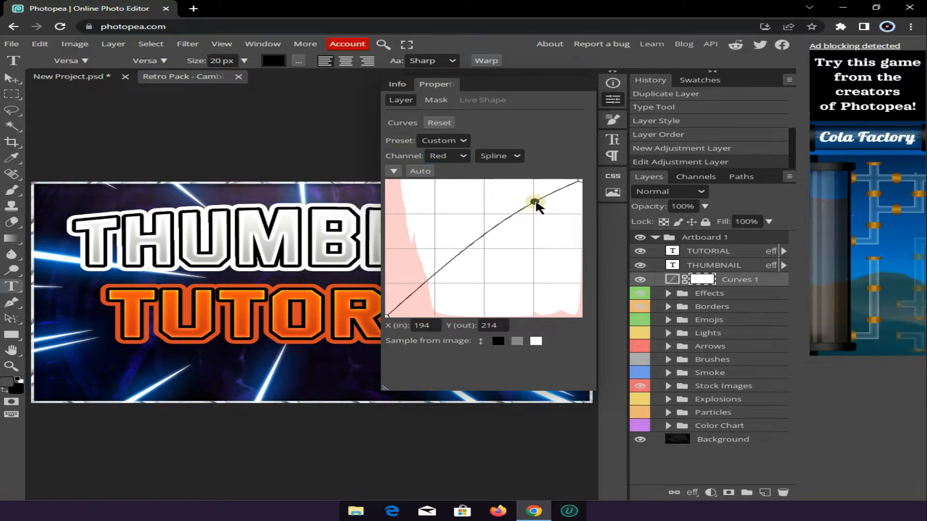
left_click_drag(436, 273, 437, 293)
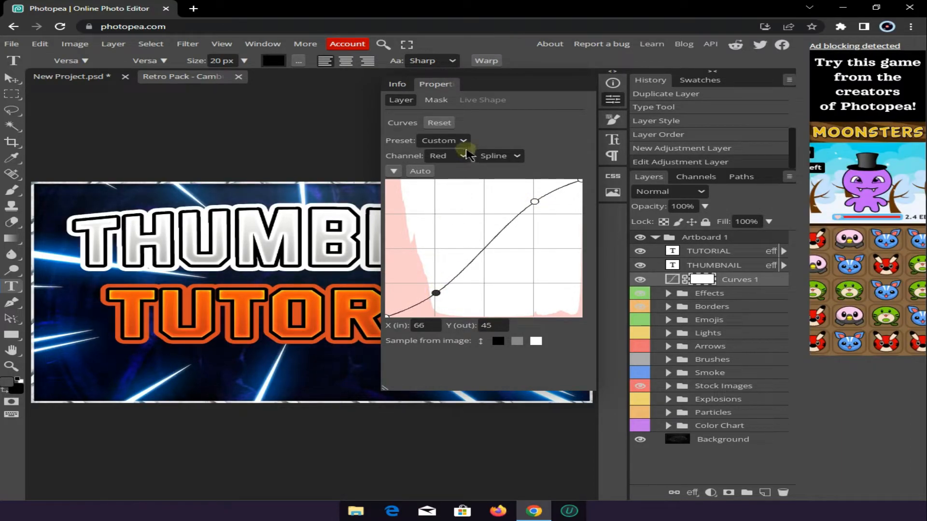
- Shape the Green channel into an S-curve with raised highlights and a shadow point at input 65, output 46
left_click(446, 156)
left_click(442, 180)
left_click_drag(534, 214, 534, 200)
left_click_drag(436, 274, 436, 293)
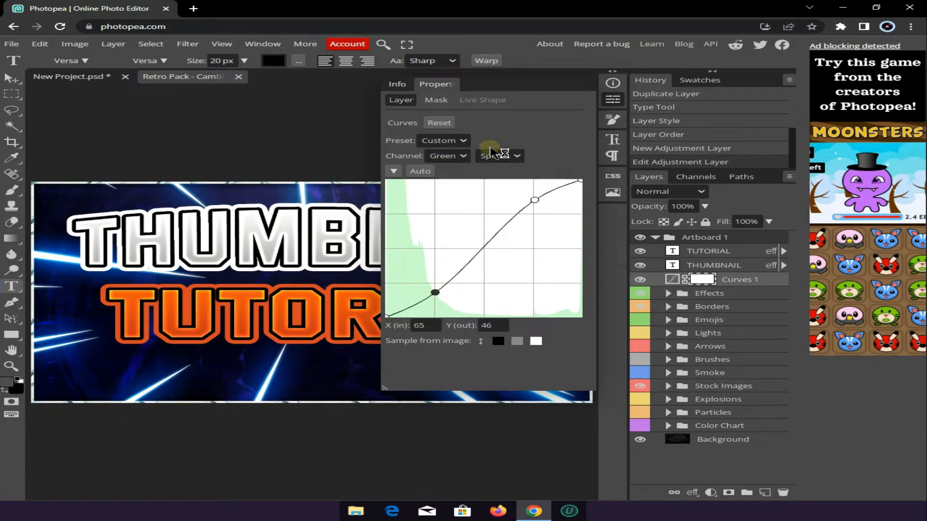
- Raise the Blue channel curve with points at 193 to 214 and 65 to 102, and close the curve properties
left_click(451, 155)
left_click(442, 190)
left_click_drag(534, 213, 533, 201)
left_click(574, 291)
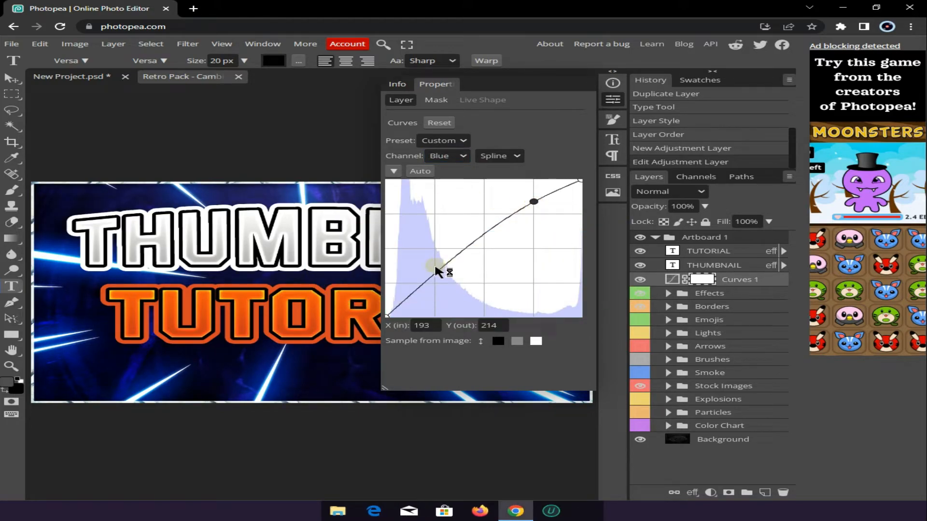
left_click_drag(435, 270, 435, 262)
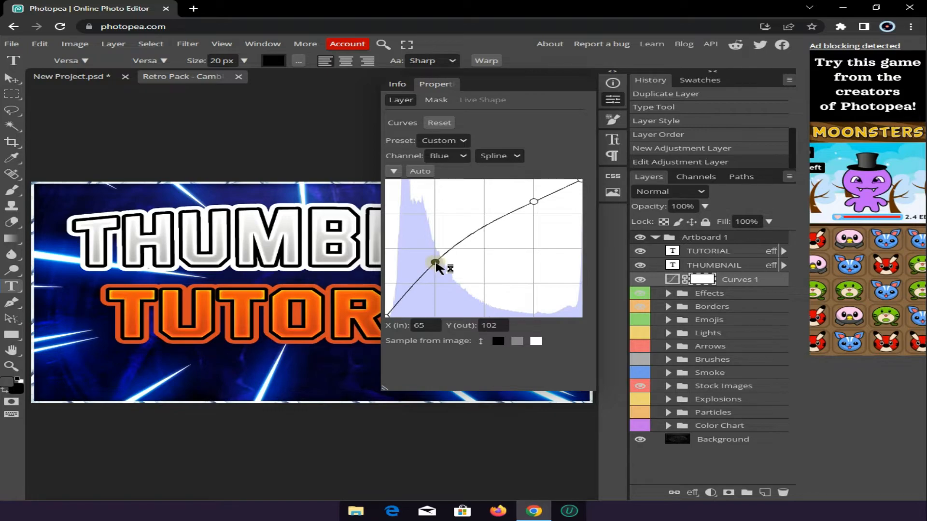
left_click(613, 100)
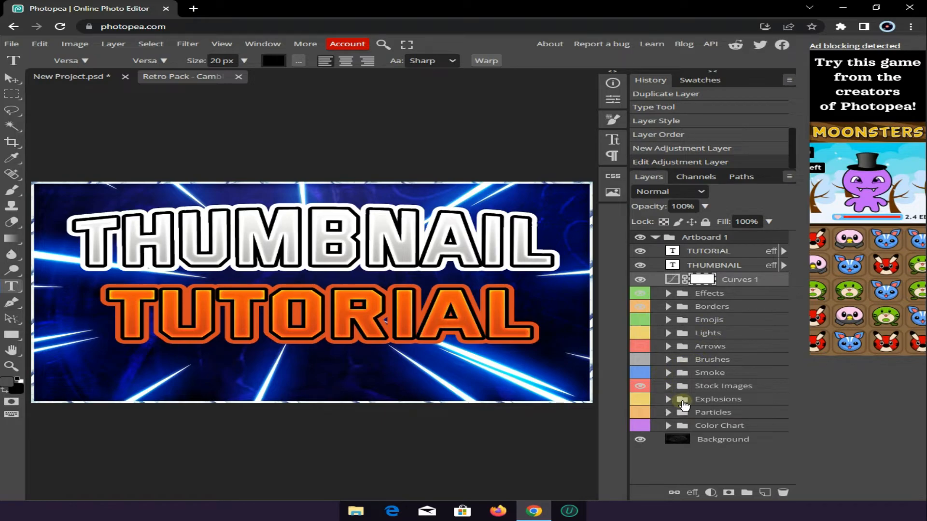
- Preview the first smoke overlays in the Smoke group, leave them hidden, and collapse the group
left_click(668, 372)
left_click(642, 386)
left_click(642, 387)
left_click(642, 400)
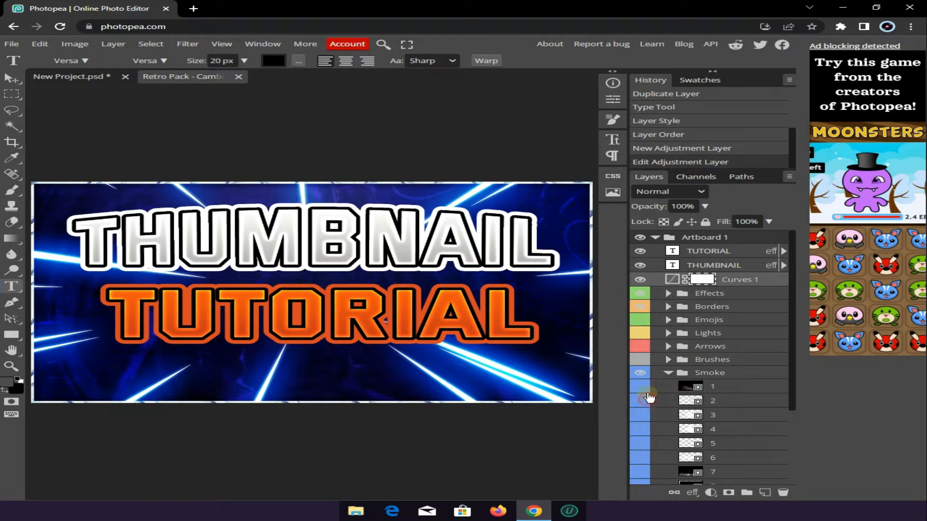
left_click(668, 374)
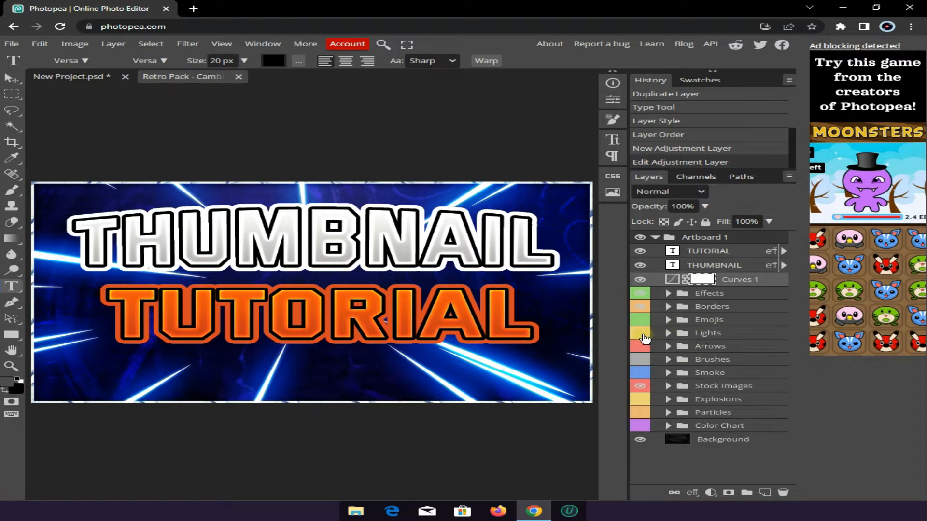
- Preview lights 1 and 2 in the Lights group, leave only light 3 shown, and collapse the group
left_click(669, 334)
left_click(640, 347)
left_click(641, 347)
left_click(640, 362)
left_click(640, 363)
left_click(641, 376)
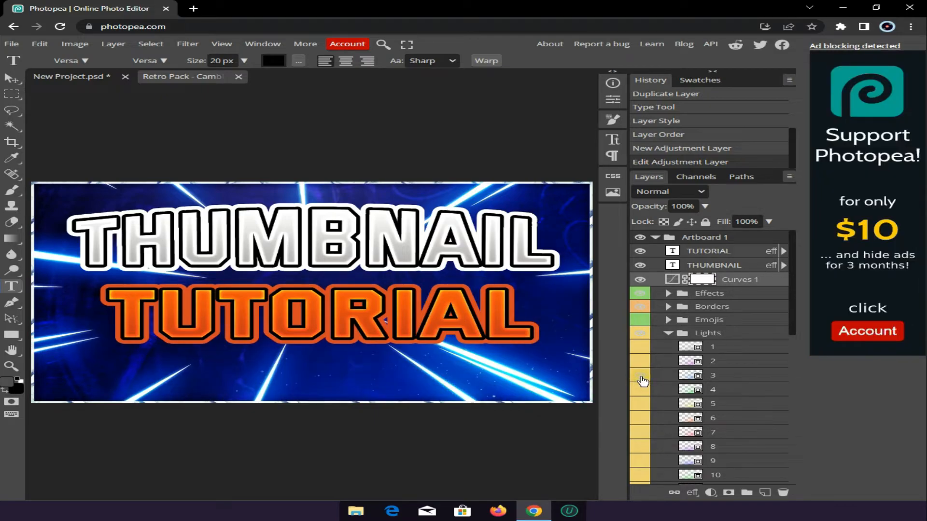
left_click(670, 334)
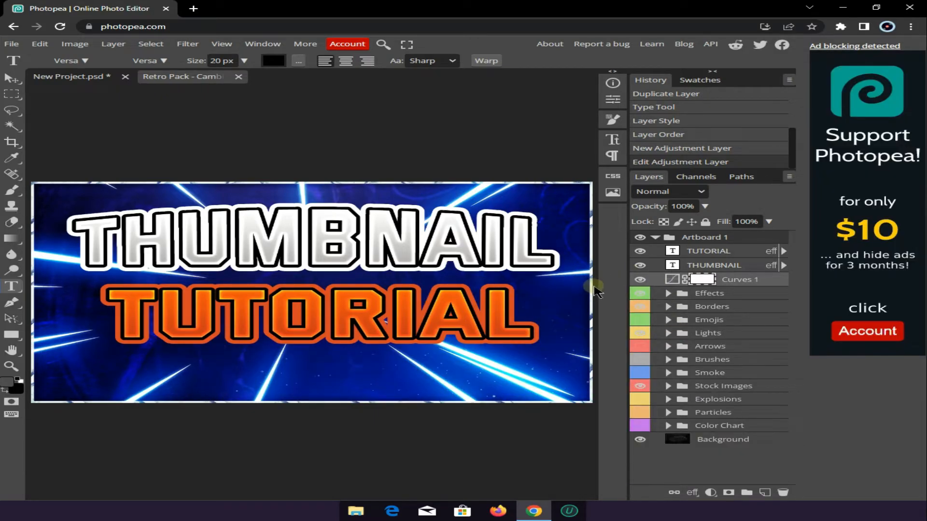
- Export the thumbnail as a 1280 × 720 px JPG at 100% quality and open the downloaded image
left_click(11, 44)
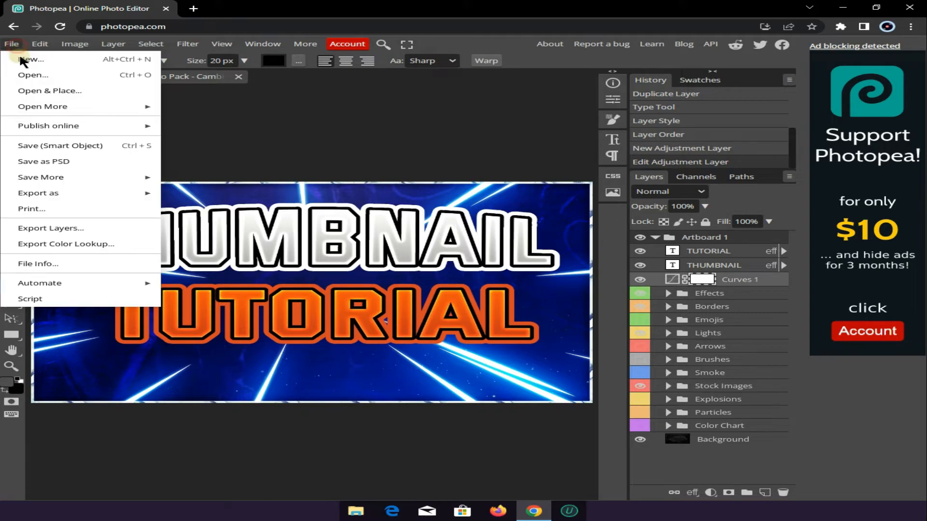
mouse_move(72, 193)
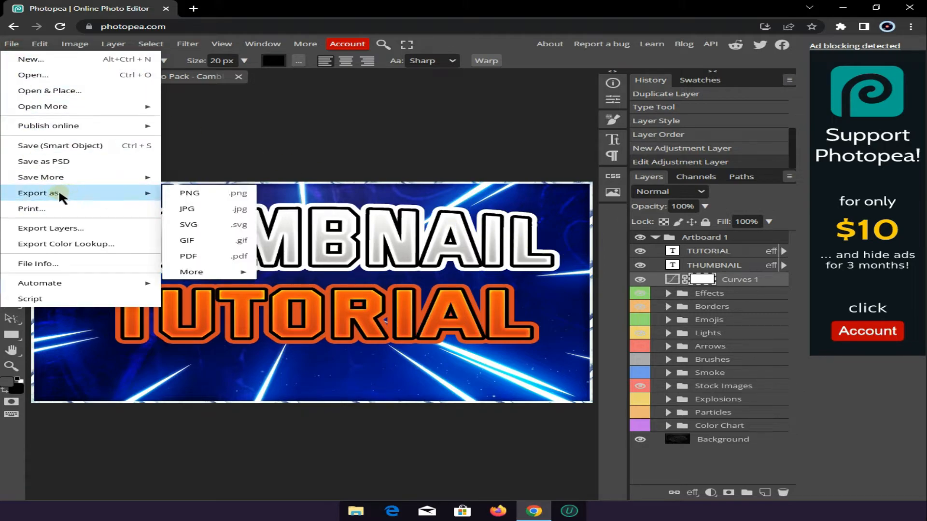
left_click(196, 211)
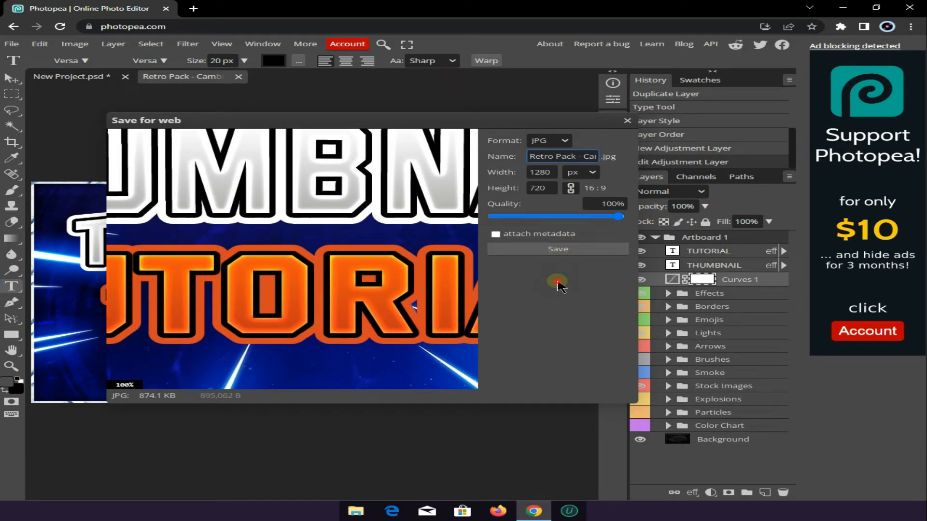
left_click(570, 251)
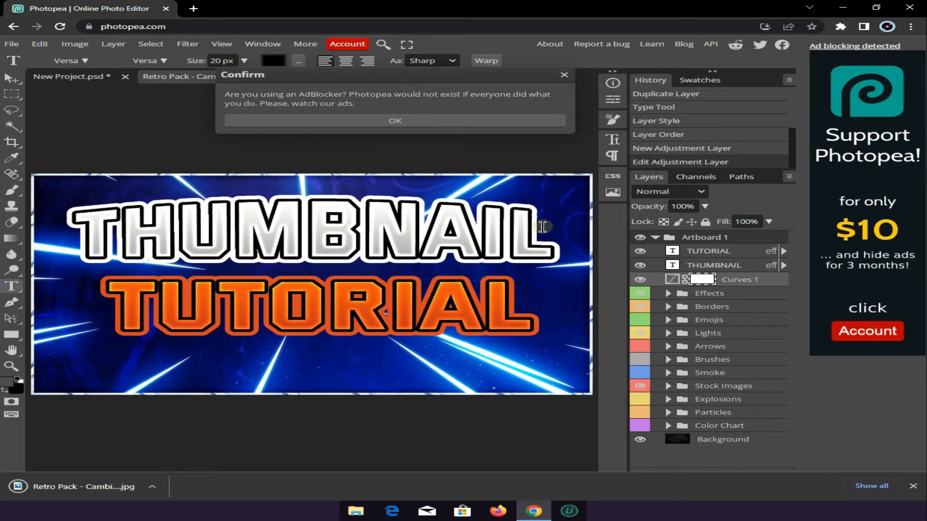
left_click(561, 76)
left_click(125, 481)
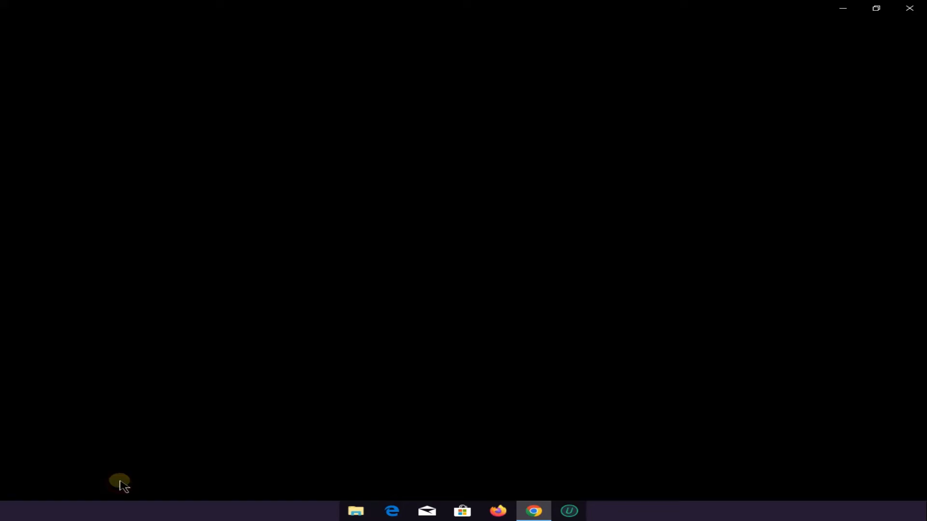